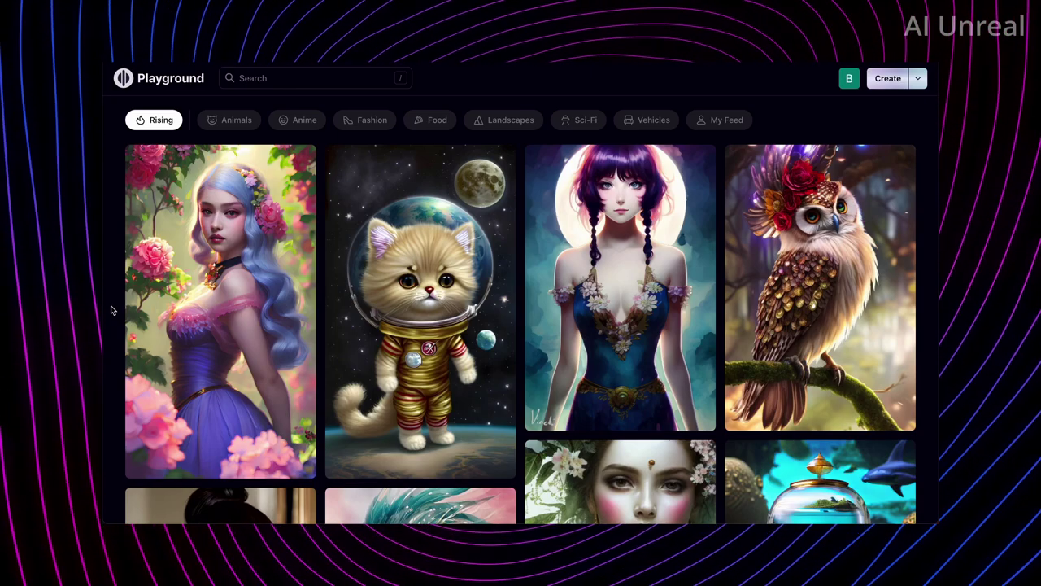
- Scroll down until the corgi astronaut pizza image appears as the Original in the editor
{"action": "scroll", "coordinate": [111, 309], "scroll_direction": "down", "scroll_amount": 2}
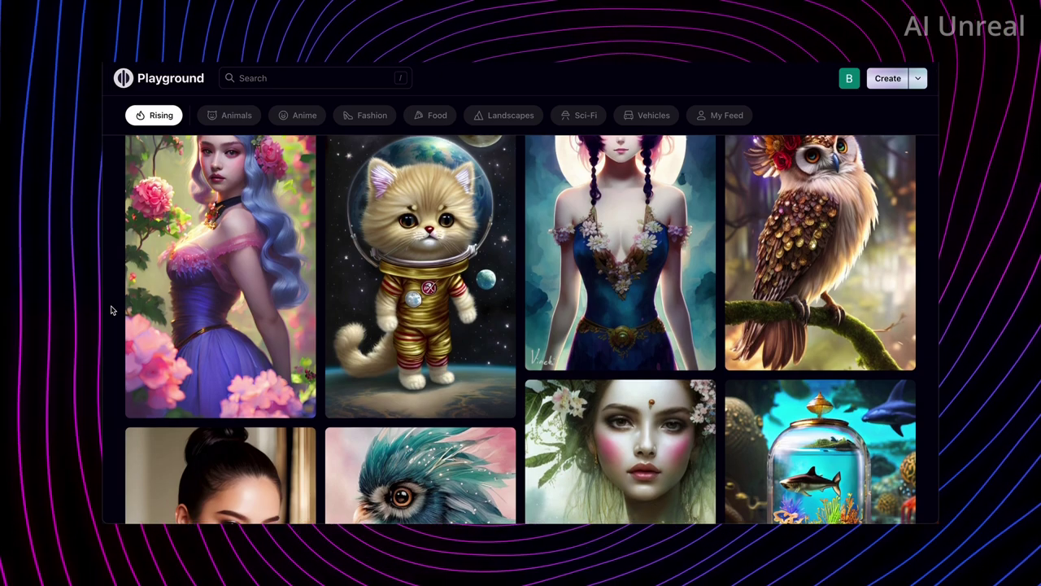
{"action": "scroll", "coordinate": [111, 309], "scroll_direction": "down", "scroll_amount": 2}
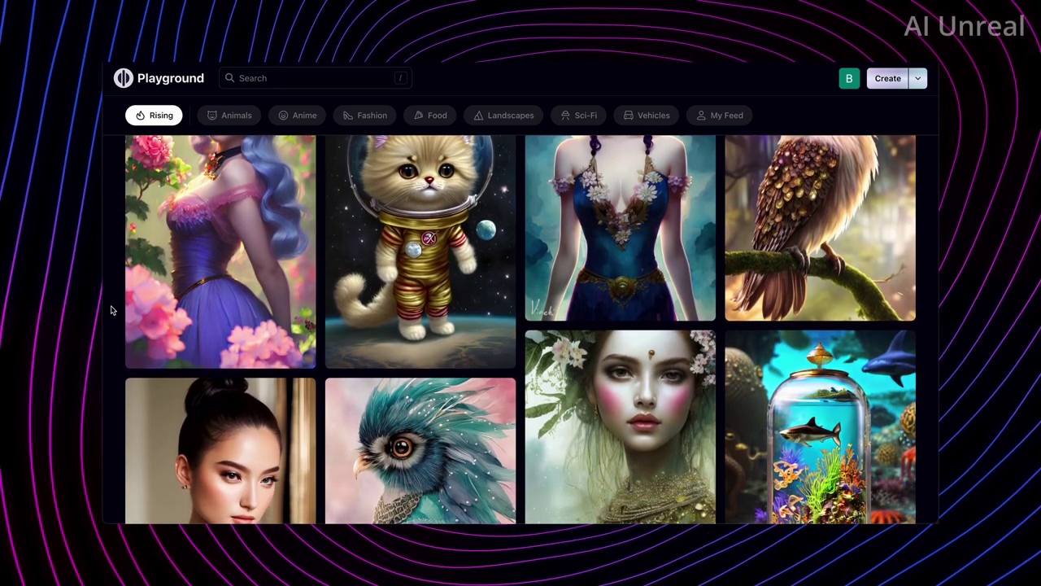
{"action": "scroll", "coordinate": [112, 310], "scroll_direction": "down", "scroll_amount": 1}
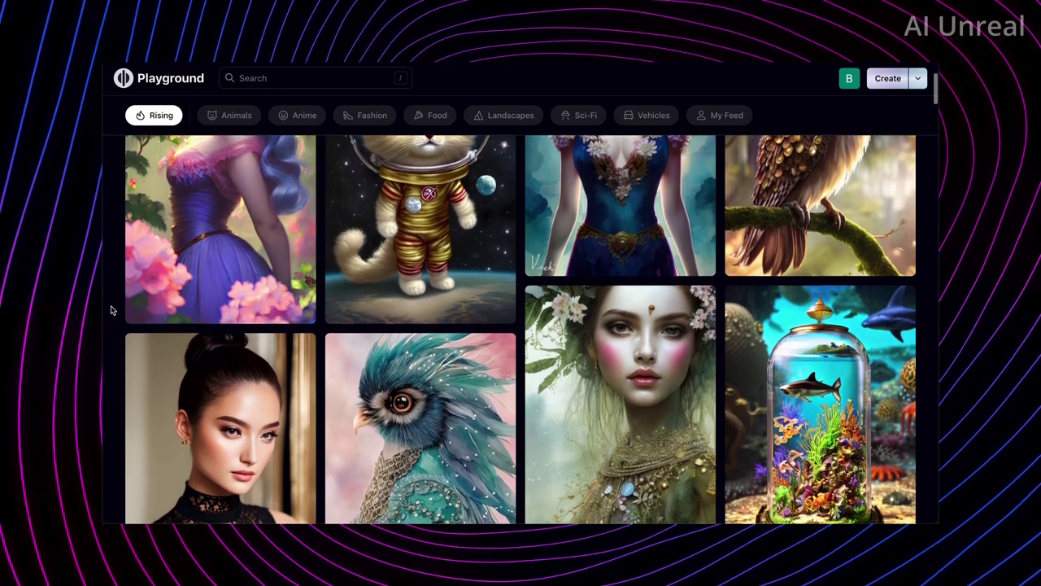
{"action": "scroll", "coordinate": [111, 309], "scroll_direction": "down", "scroll_amount": 1}
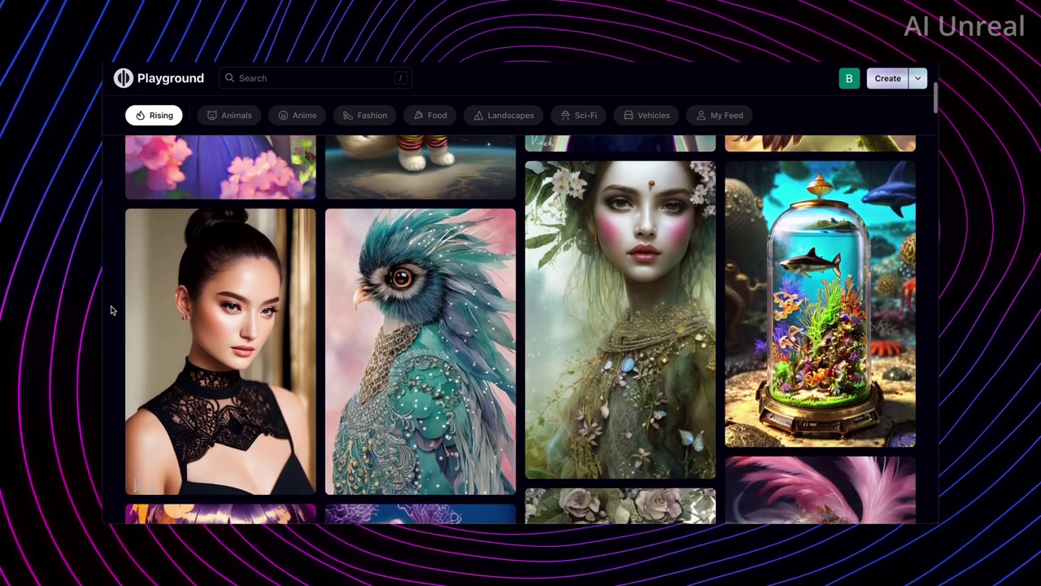
{"action": "scroll", "coordinate": [111, 309], "scroll_direction": "down", "scroll_amount": 1}
{"action": "scroll", "coordinate": [112, 309], "scroll_direction": "down", "scroll_amount": 1}
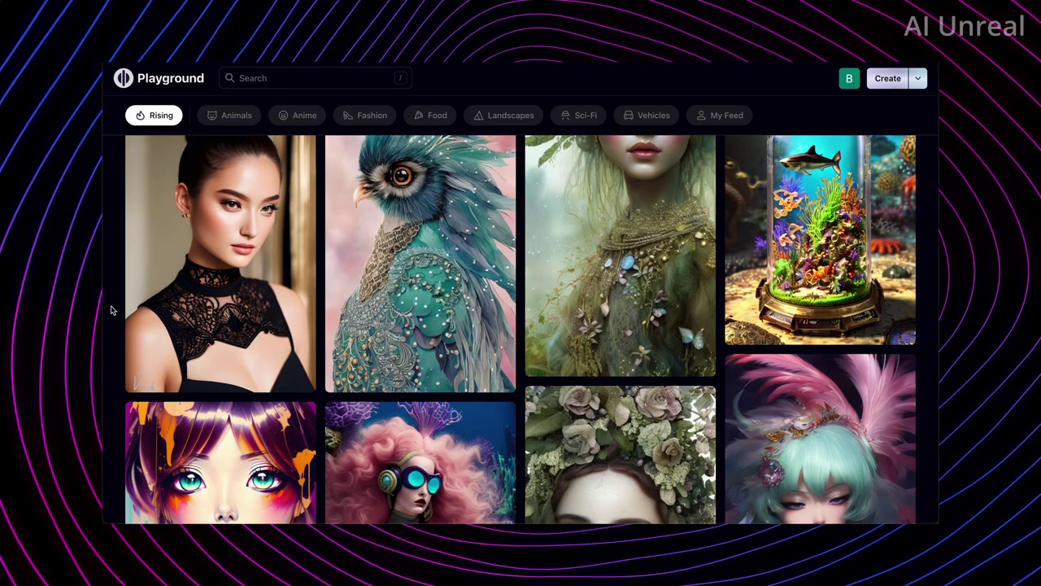
{"action": "scroll", "coordinate": [111, 309], "scroll_direction": "down", "scroll_amount": 8}
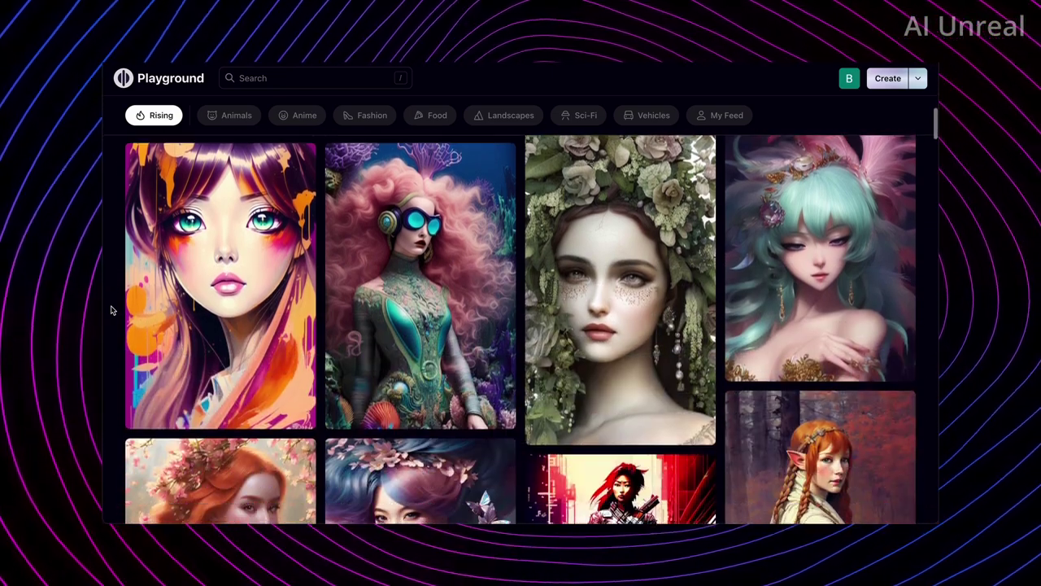
{"action": "scroll", "coordinate": [111, 309], "scroll_direction": "down", "scroll_amount": 3}
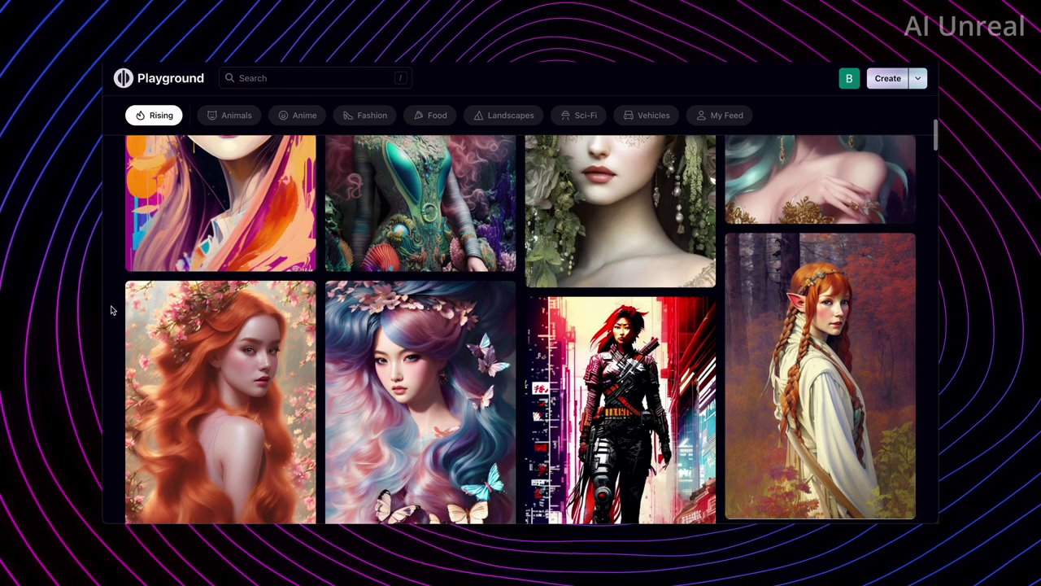
{"action": "scroll", "coordinate": [112, 309], "scroll_direction": "down", "scroll_amount": 4}
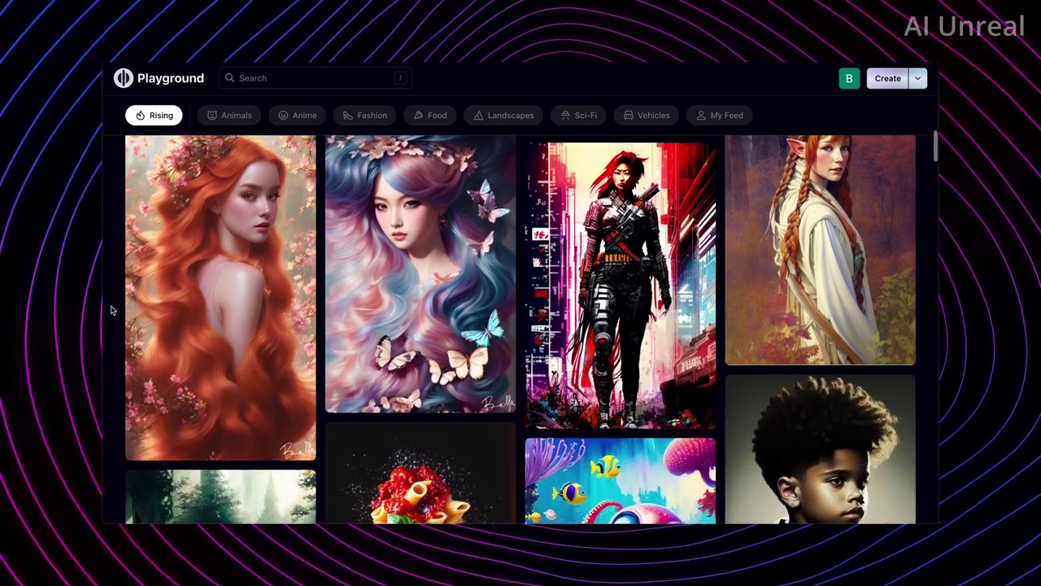
{"action": "scroll", "coordinate": [111, 309], "scroll_direction": "down", "scroll_amount": 4}
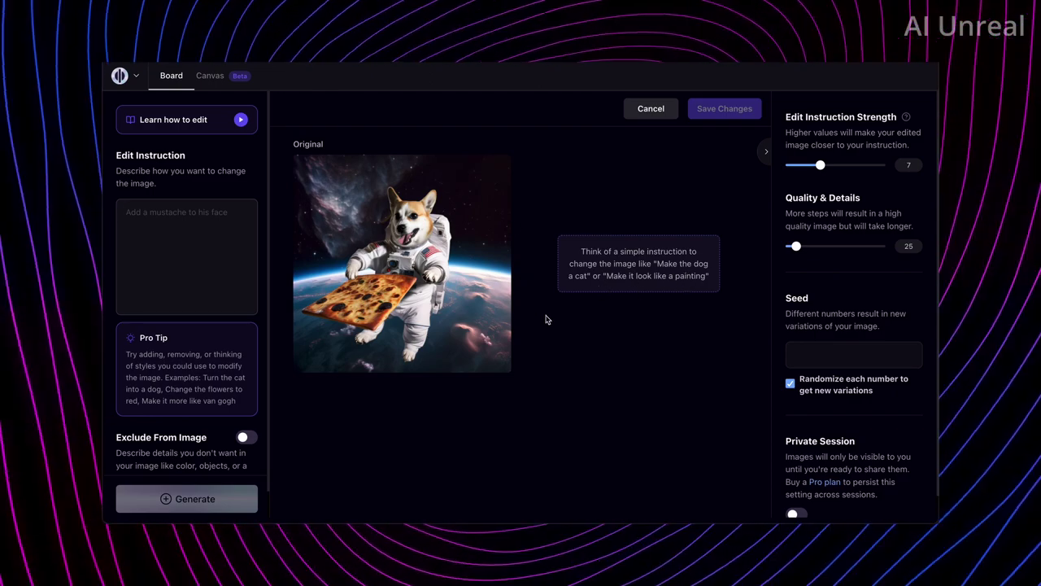
- Enter the edit instruction 'Make the dog a cat' and generate the edit
{"action": "left_click", "coordinate": [188, 220]}
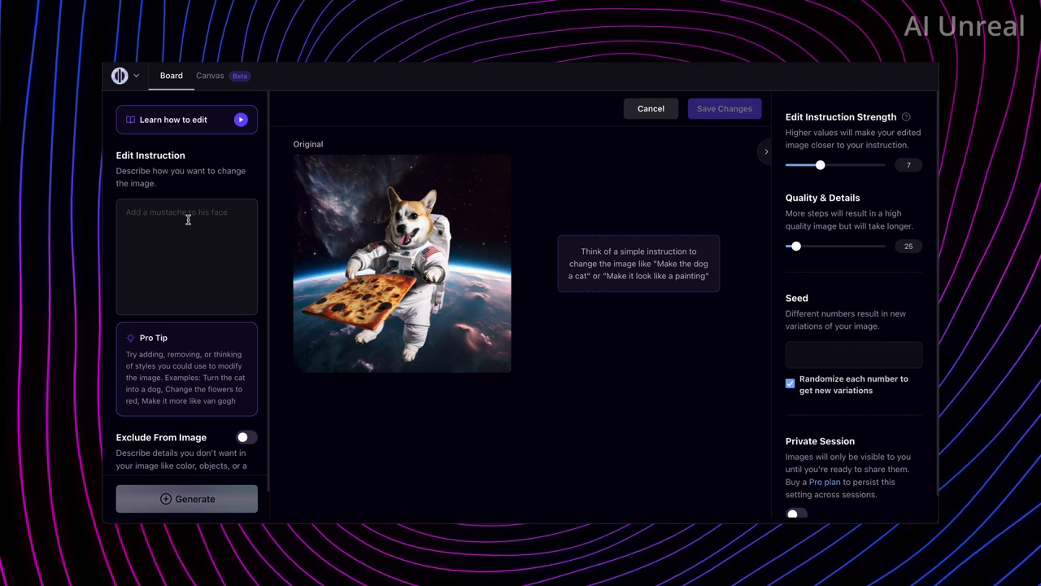
{"action": "type", "text": "Make the dog a cat"}
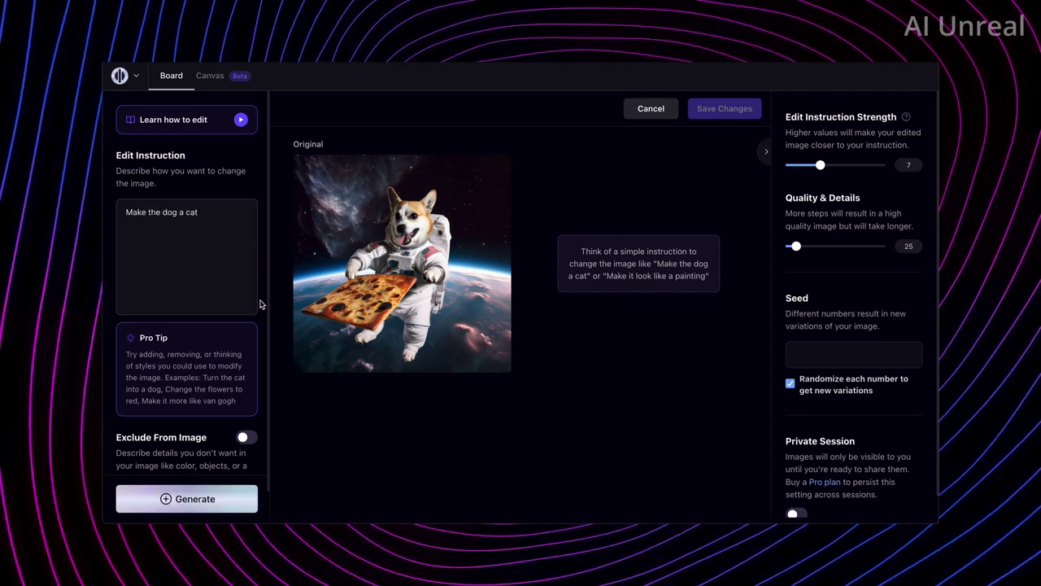
{"action": "left_click", "coordinate": [218, 498]}
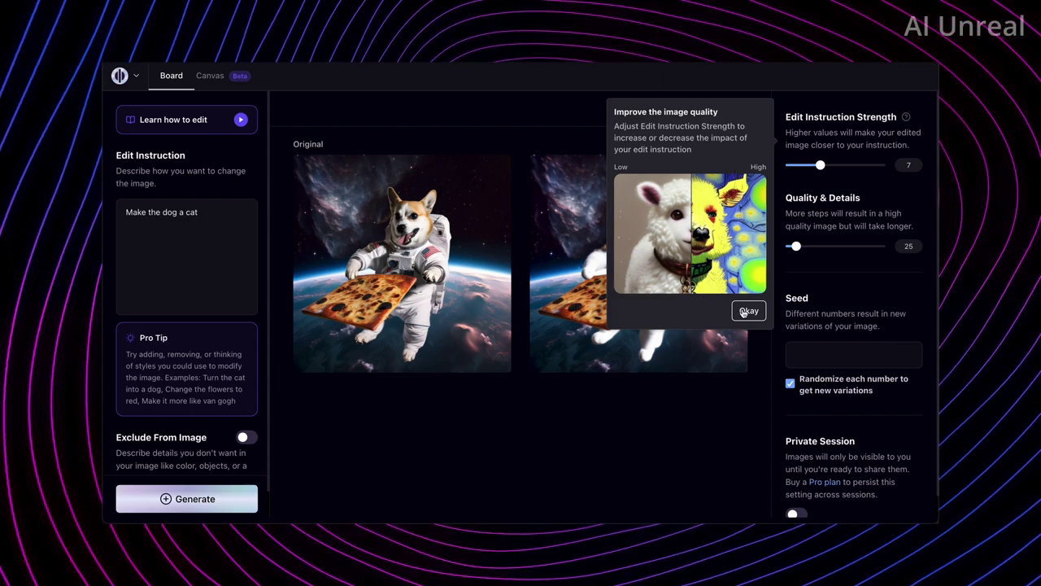
- Dismiss the quality tip and load the cat result as the new original image
{"action": "left_click", "coordinate": [744, 311]}
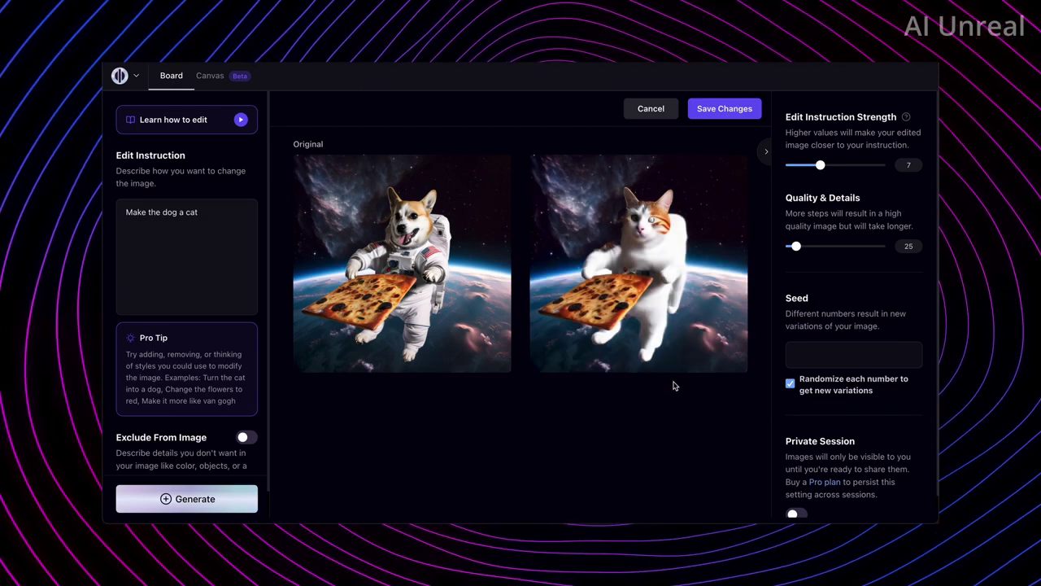
{"action": "mouse_move", "coordinate": [705, 345]}
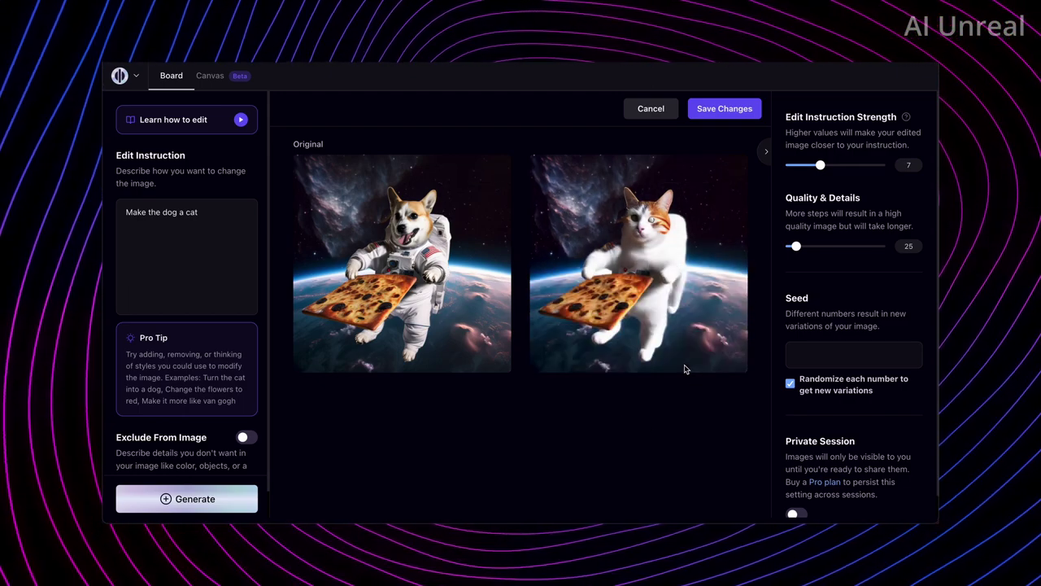
{"action": "mouse_move", "coordinate": [680, 177]}
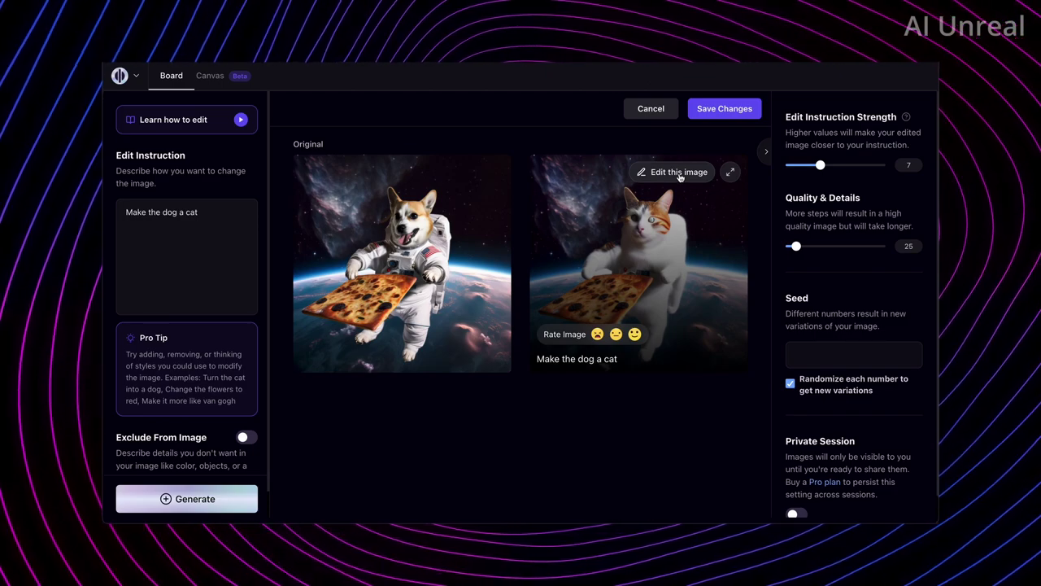
{"action": "left_click", "coordinate": [679, 172]}
{"action": "mouse_move", "coordinate": [456, 207]}
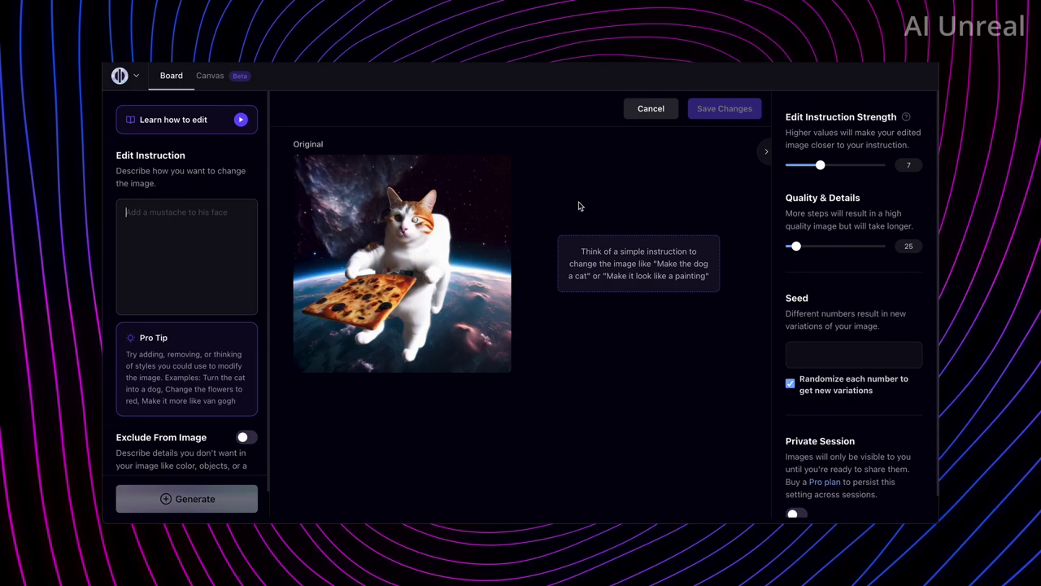
- Write the new edit instruction 'put the cat inunderwater'
{"action": "mouse_move", "coordinate": [422, 225]}
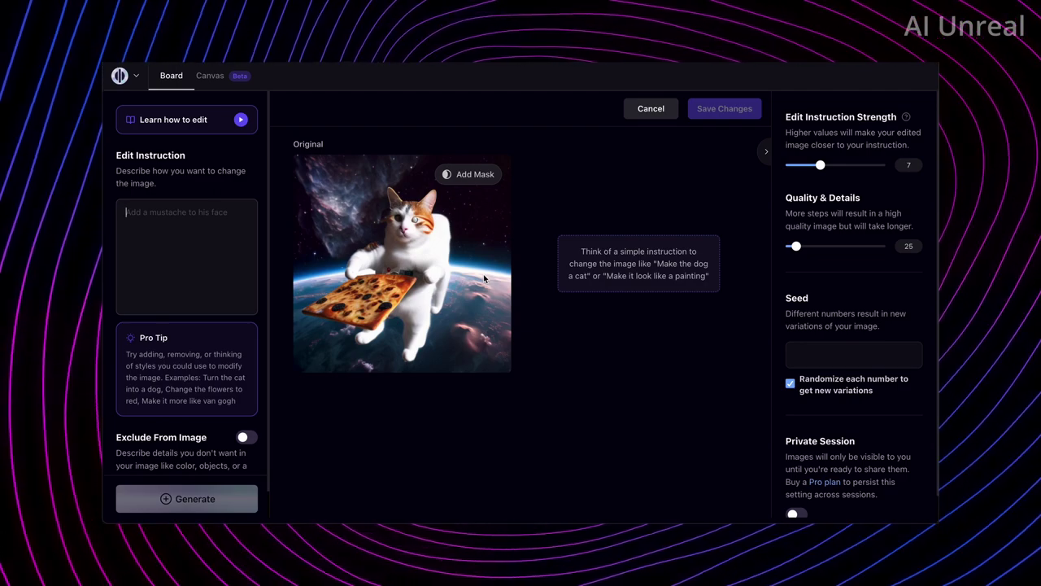
{"action": "left_click", "coordinate": [192, 234]}
{"action": "type", "text": "put"}
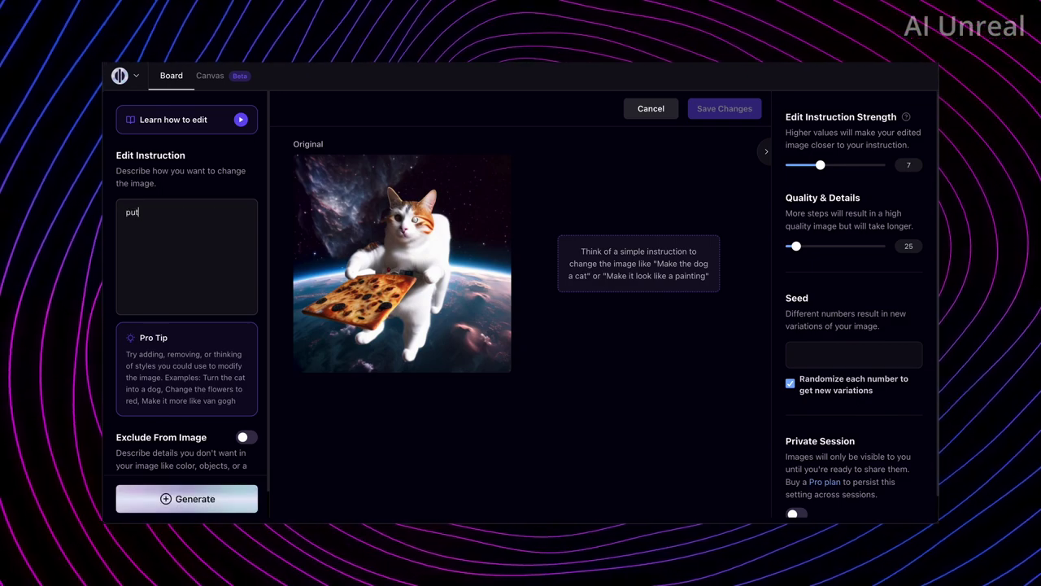
{"action": "type", "text": " the cat in"}
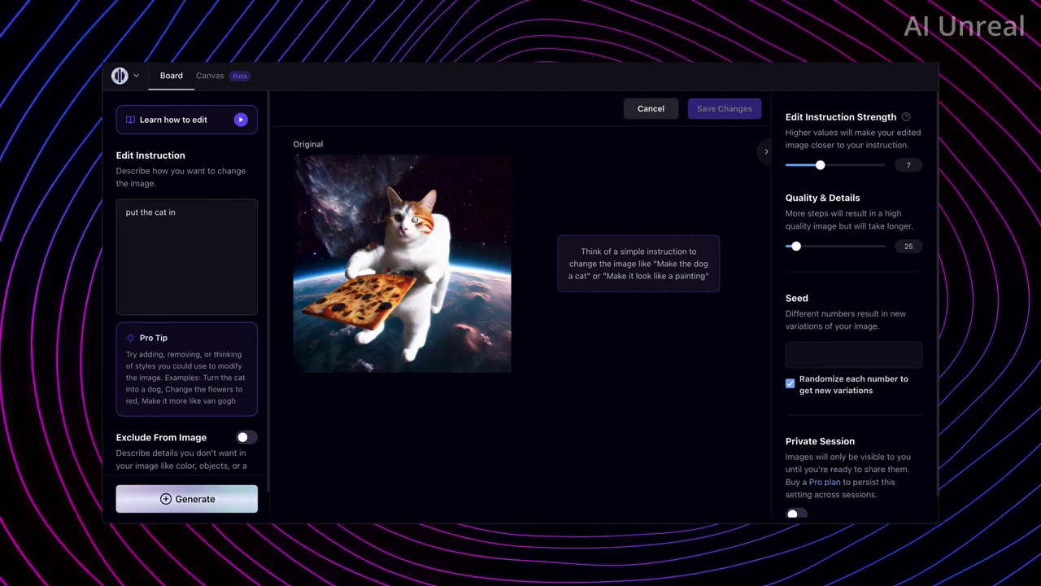
{"action": "key", "text": "BackSpace"}
{"action": "key", "text": "BackSpace"}
{"action": "type", "text": "underwater"}
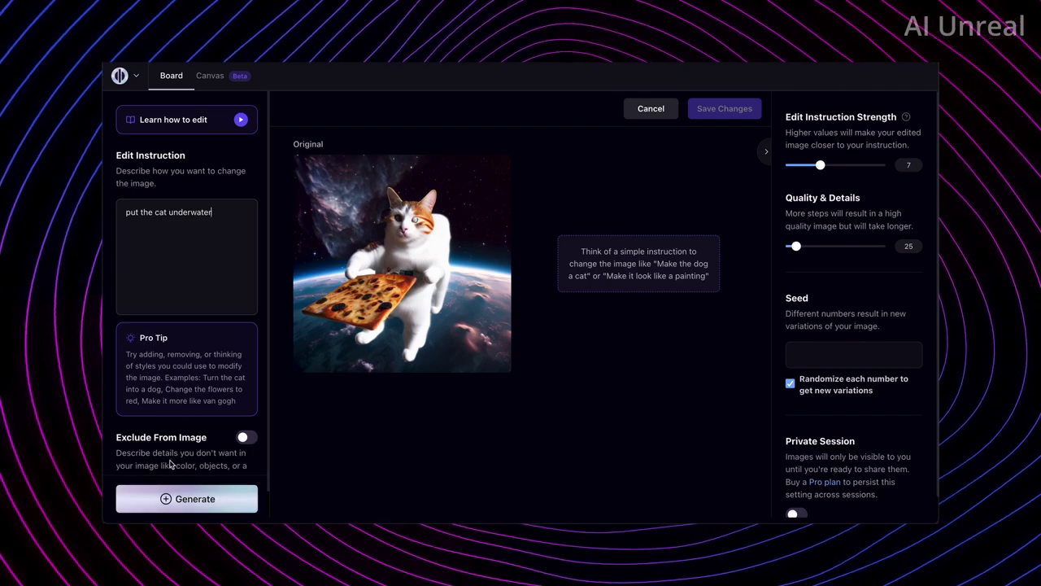
{"action": "scroll", "coordinate": [167, 432], "scroll_direction": "down", "scroll_amount": 1}
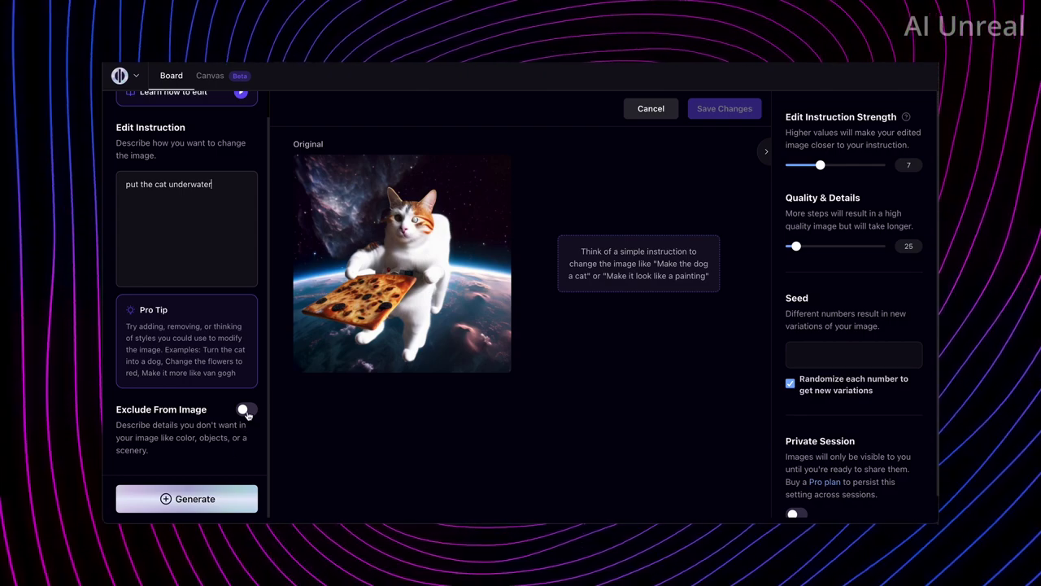
- Exclude 'pizza' from the image and generate the underwater edit
{"action": "left_click", "coordinate": [246, 411]}
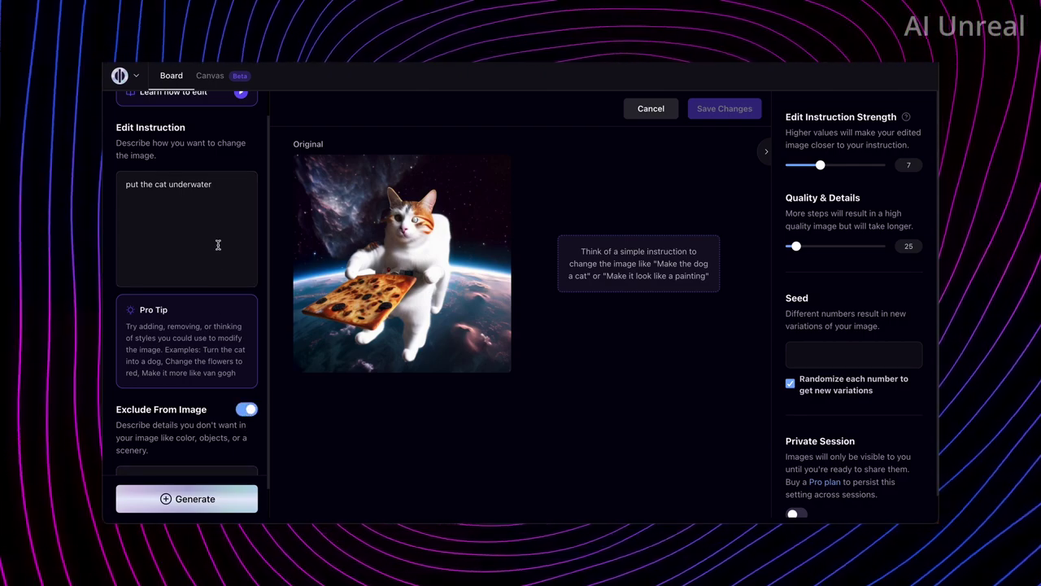
{"action": "scroll", "coordinate": [216, 244], "scroll_direction": "down", "scroll_amount": 1}
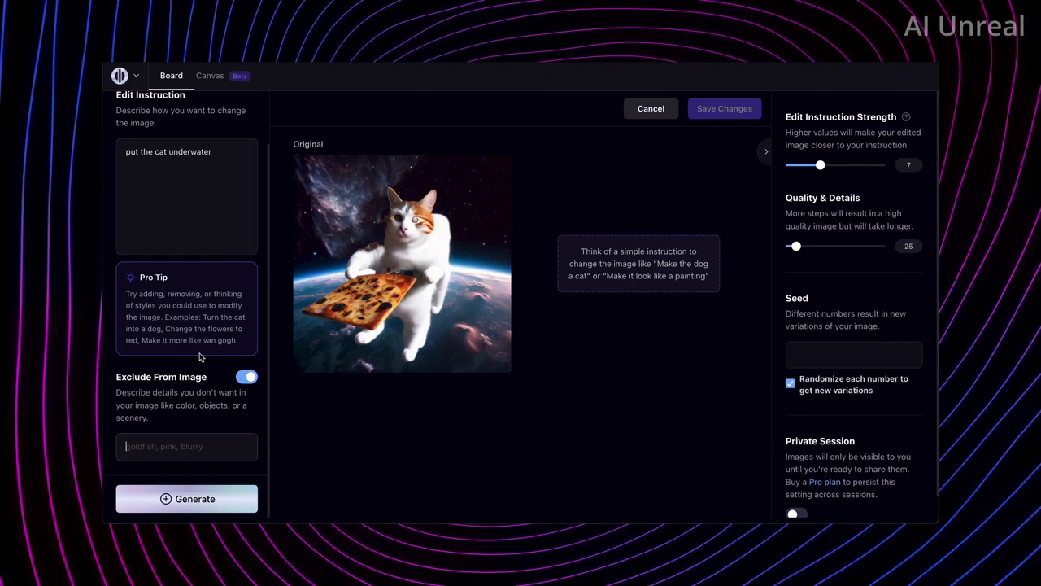
{"action": "left_click", "coordinate": [199, 446]}
{"action": "type", "text": "pizza"}
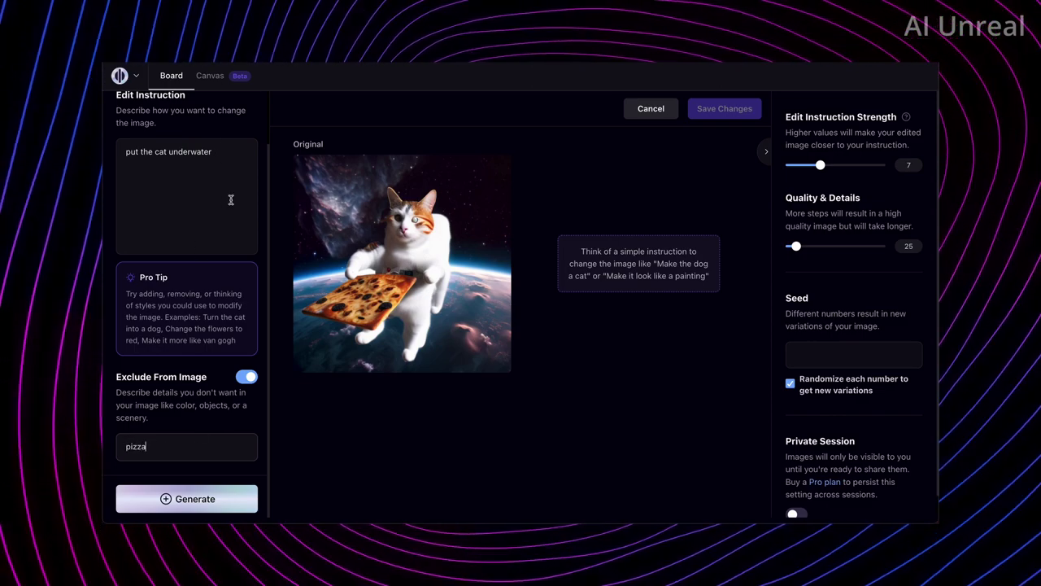
{"action": "left_click", "coordinate": [234, 499]}
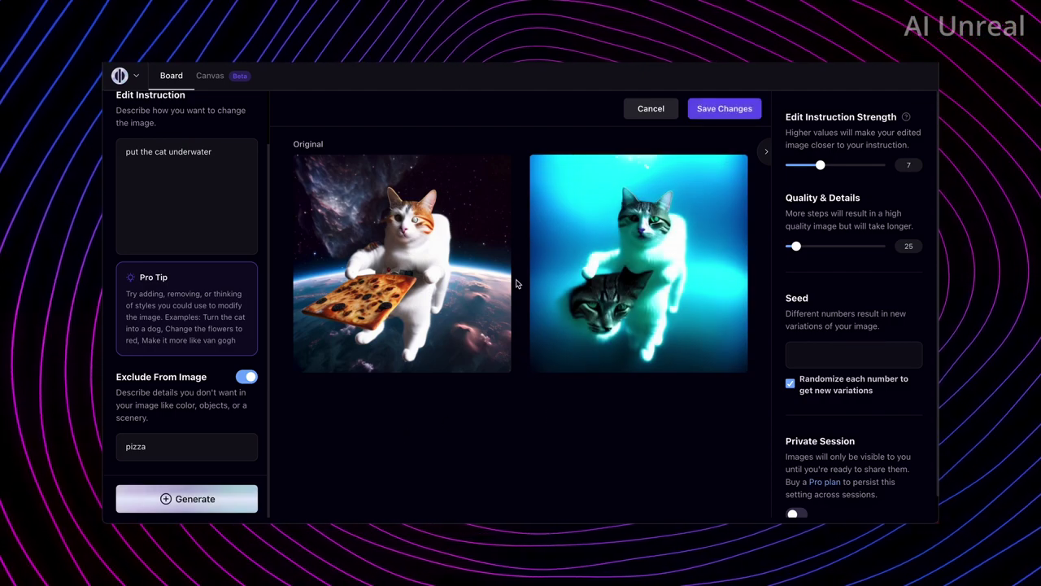
- Review the underwater cat result and scroll back up to the strength setting
{"action": "mouse_move", "coordinate": [666, 228]}
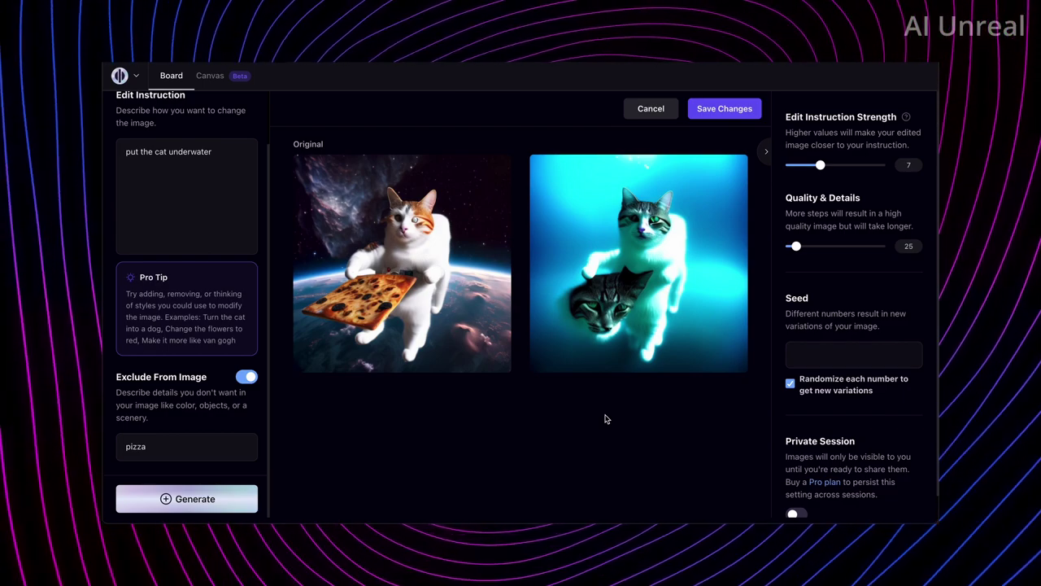
{"action": "mouse_move", "coordinate": [645, 278]}
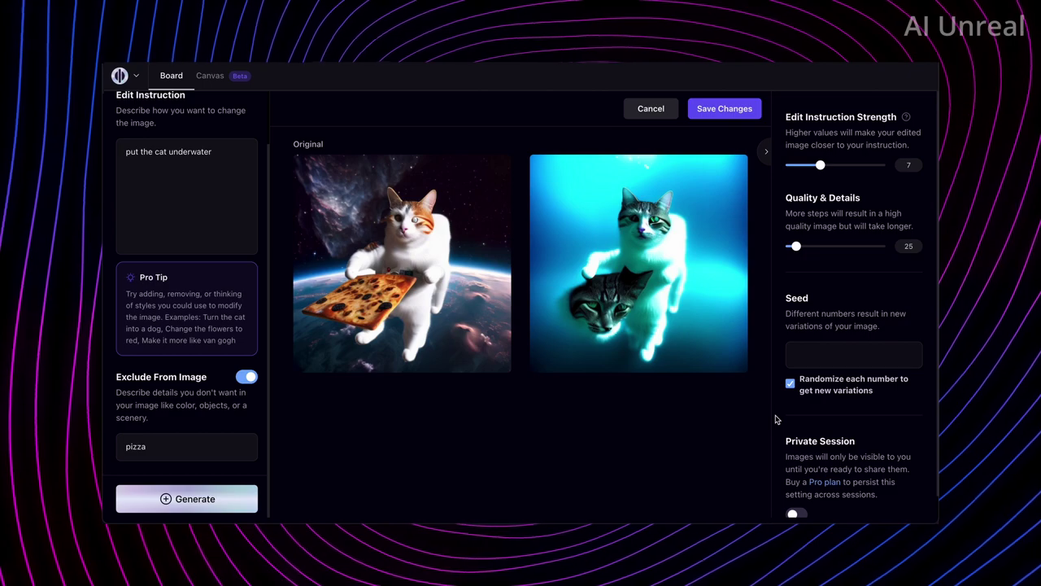
{"action": "scroll", "coordinate": [215, 170], "scroll_direction": "up", "scroll_amount": 2}
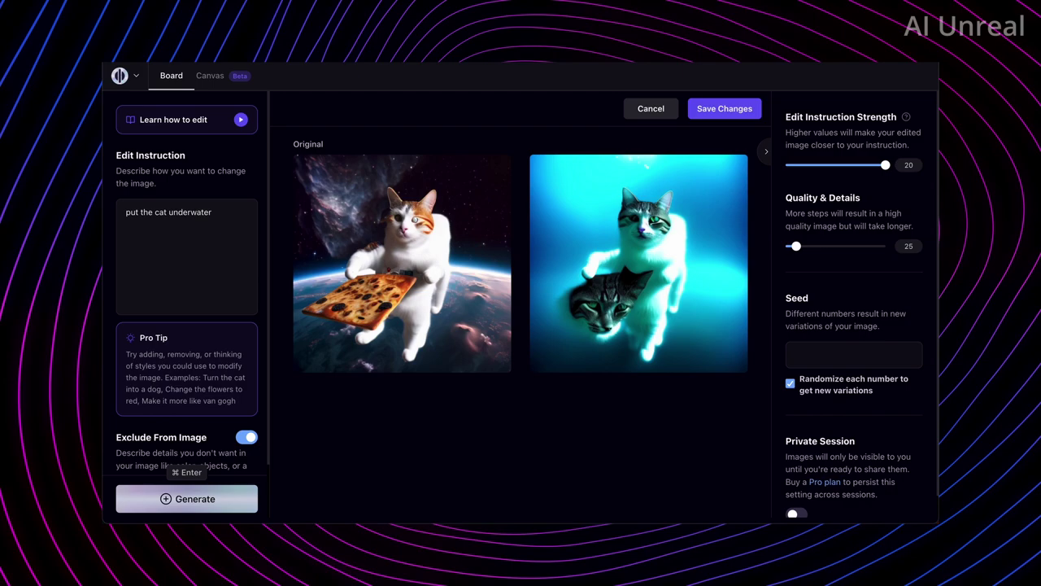
- Regenerate the underwater edit, then drop instruction strength to the minimum and generate again
{"action": "left_click", "coordinate": [187, 498]}
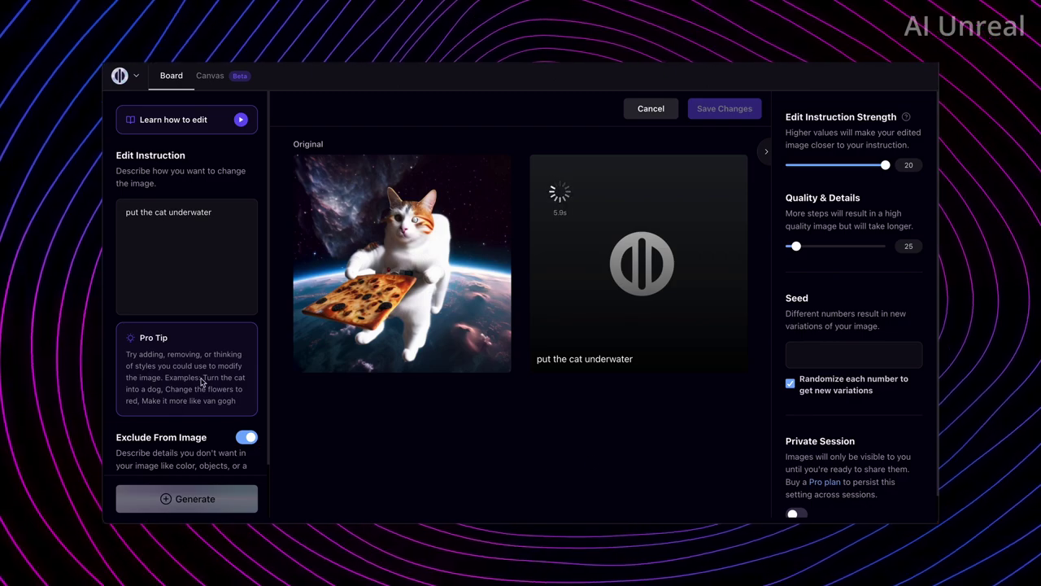
{"action": "scroll", "coordinate": [203, 382], "scroll_direction": "down", "scroll_amount": 1}
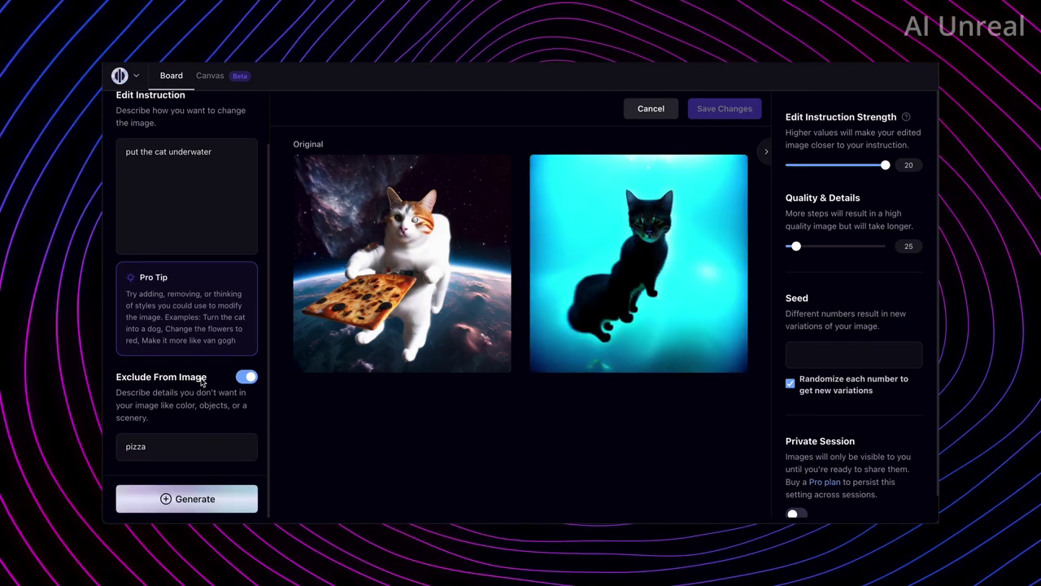
{"action": "scroll", "coordinate": [203, 382], "scroll_direction": "up", "scroll_amount": 1}
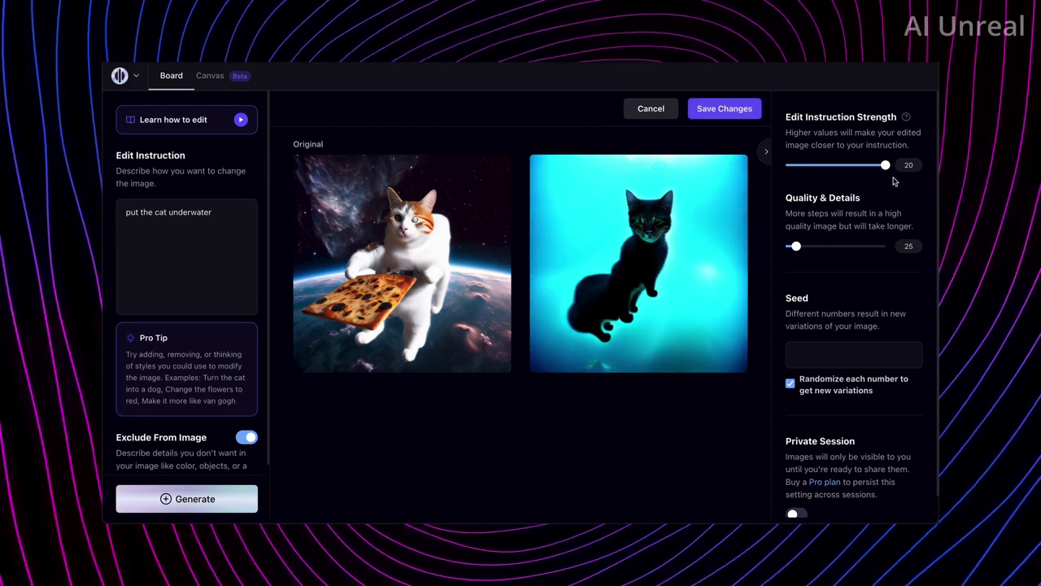
{"action": "left_click_drag", "start_coordinate": [886, 167], "coordinate": [787, 181]}
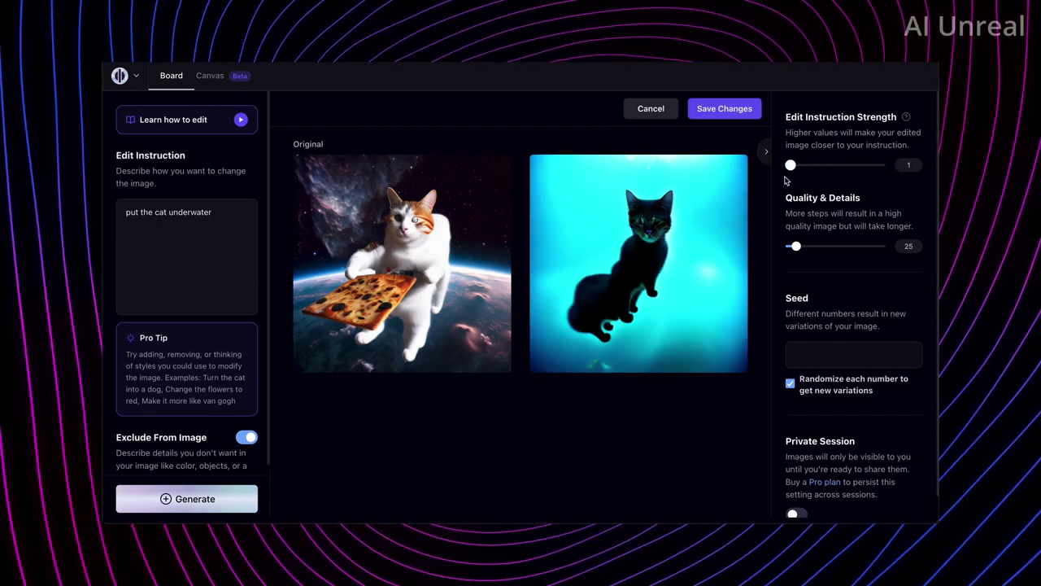
{"action": "left_click", "coordinate": [186, 498]}
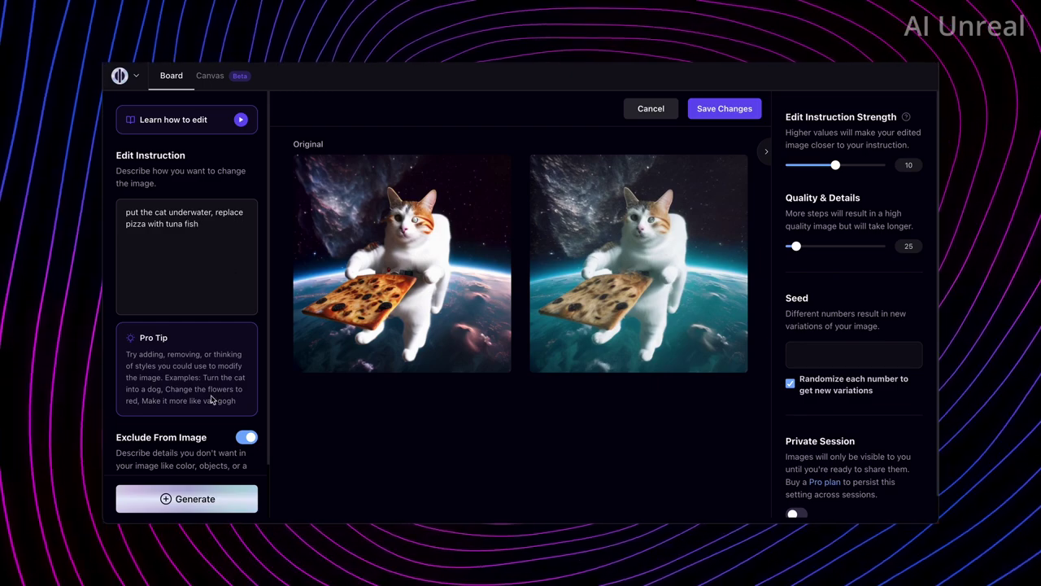
- Generate the tuna fish edit, then lower instruction strength to 7 and regenerate
{"action": "left_click", "coordinate": [211, 498]}
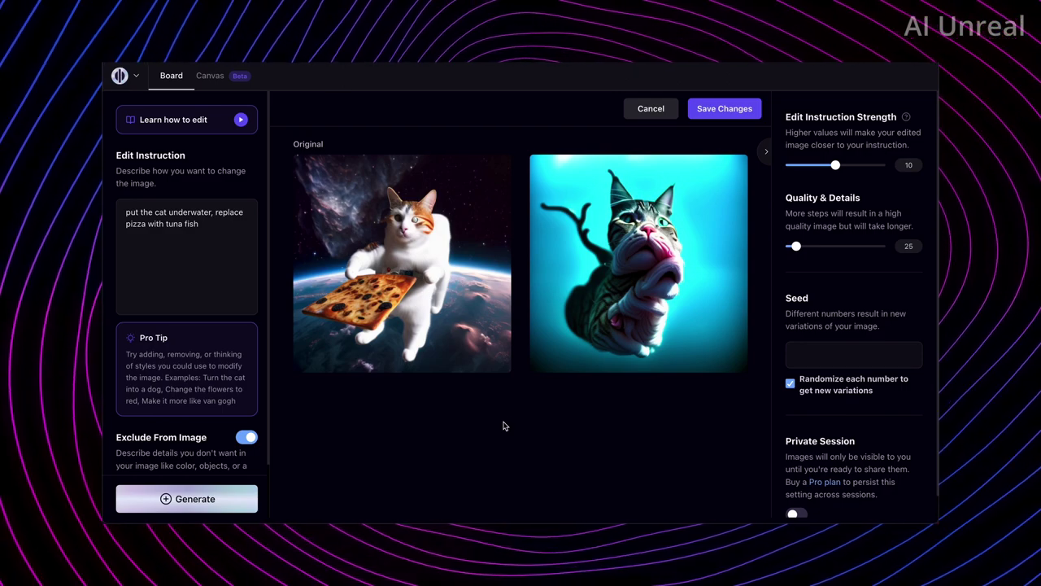
{"action": "left_click_drag", "start_coordinate": [835, 164], "coordinate": [821, 168]}
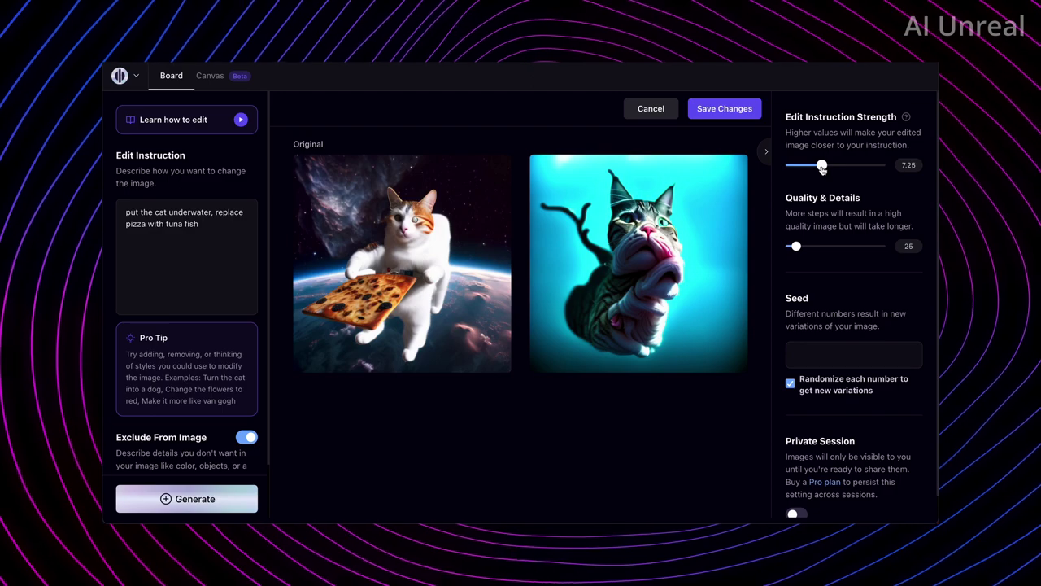
{"action": "left_click", "coordinate": [195, 499]}
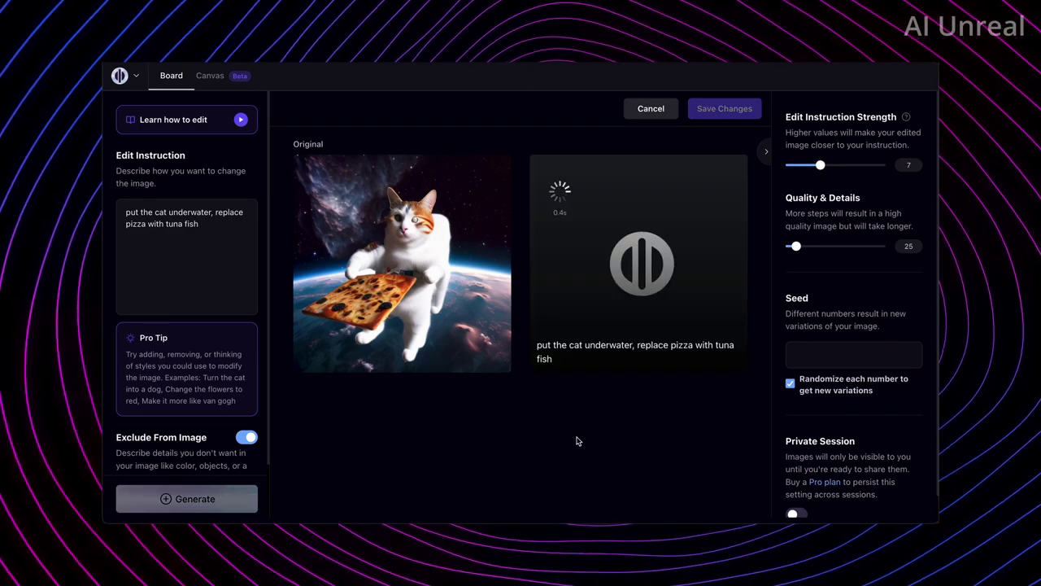
- Stop excluding pizza from the image and regenerate the edit
{"action": "scroll", "coordinate": [179, 399], "scroll_direction": "down", "scroll_amount": 2}
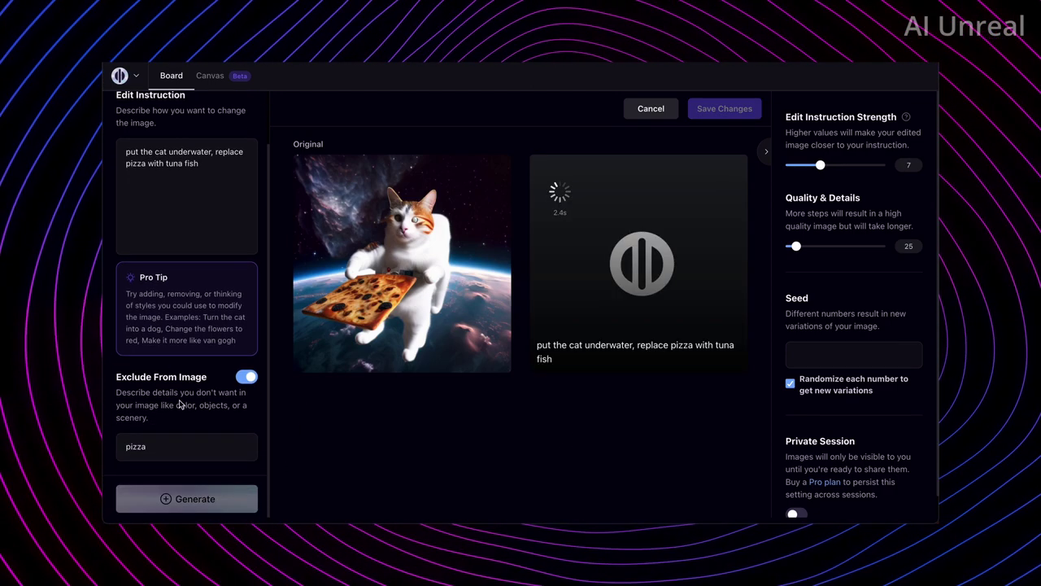
{"action": "left_click", "coordinate": [174, 444]}
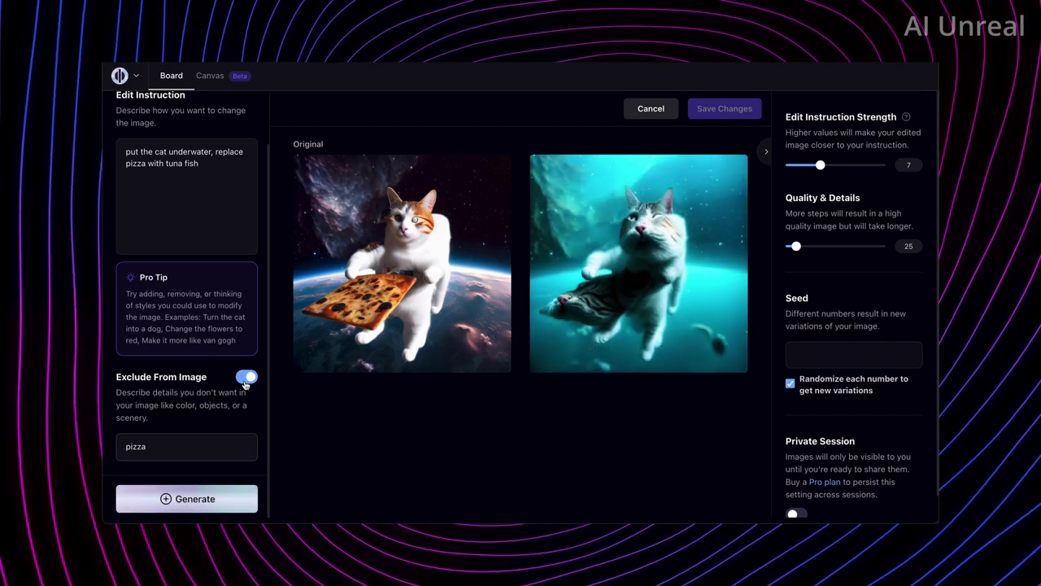
{"action": "left_click", "coordinate": [245, 378]}
{"action": "left_click", "coordinate": [218, 497]}
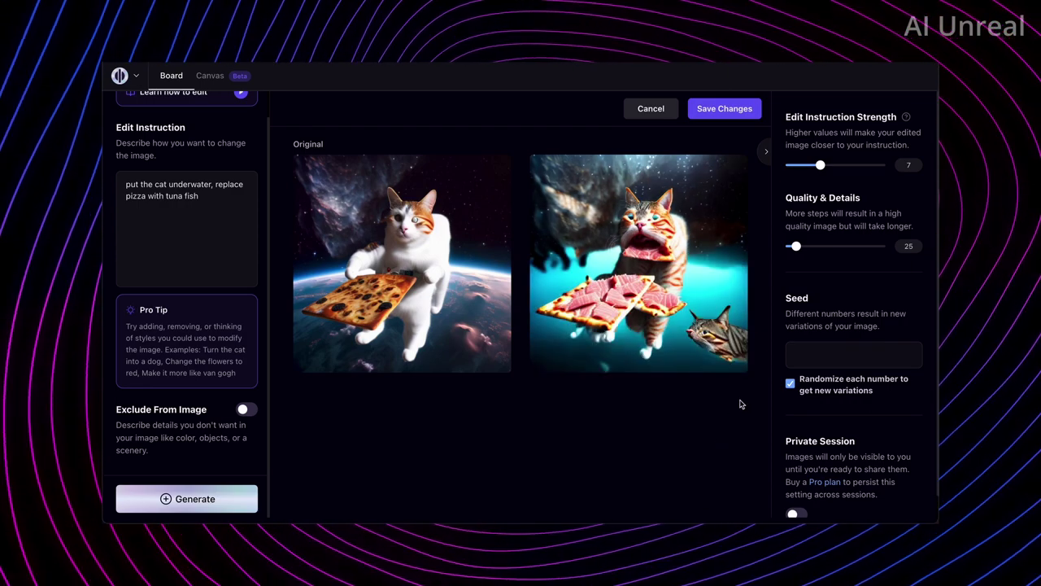
{"action": "mouse_move", "coordinate": [741, 388]}
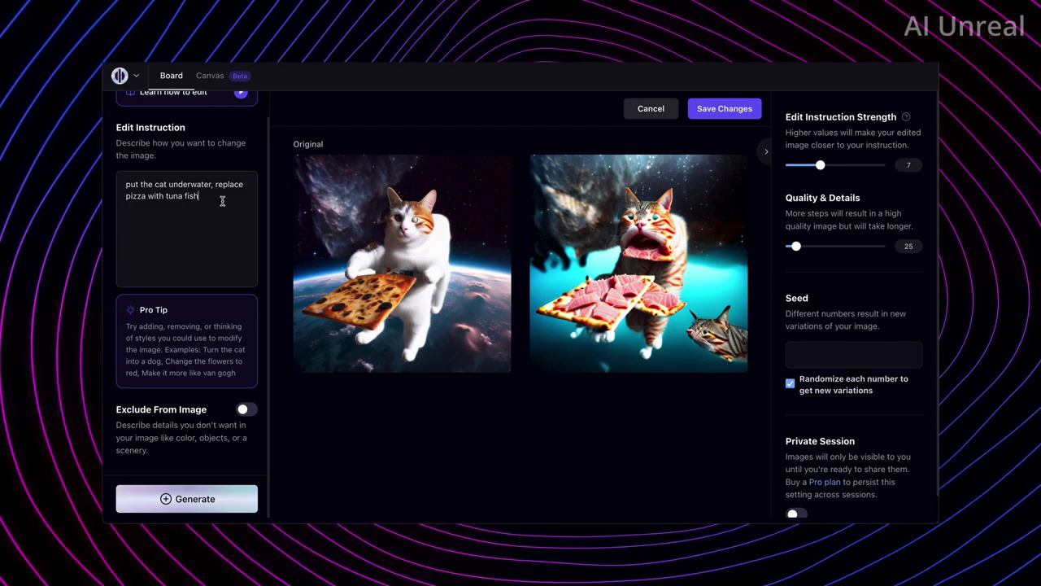
- Append 'sandwich' so the instruction ends 'tuna fish sandwich', and generate
{"action": "type", "text": "sandwich"}
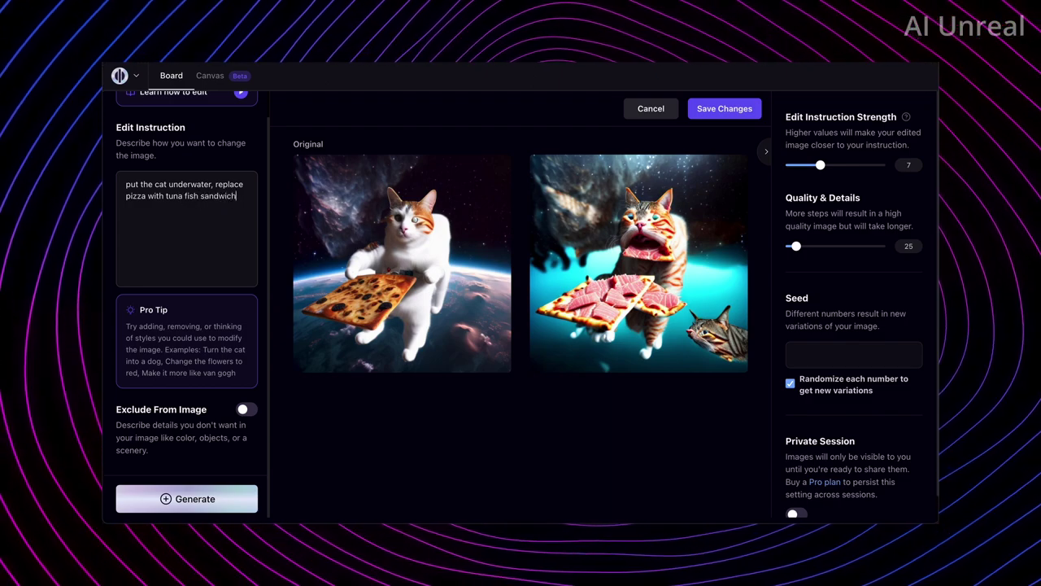
{"action": "left_click", "coordinate": [222, 495]}
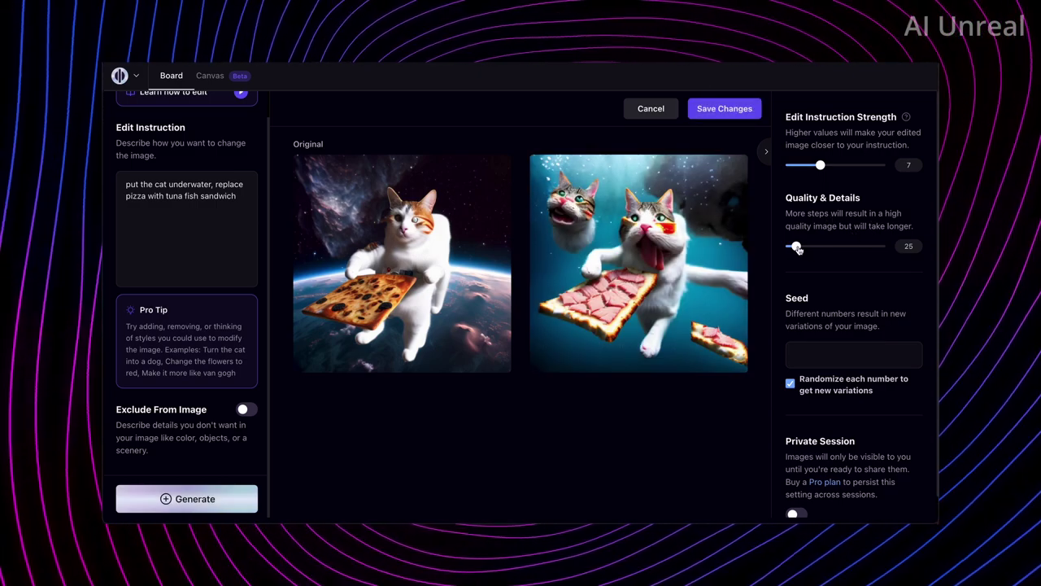
- Set Quality & Details to 50 and generate the sandwich edit
{"action": "left_click", "coordinate": [798, 246]}
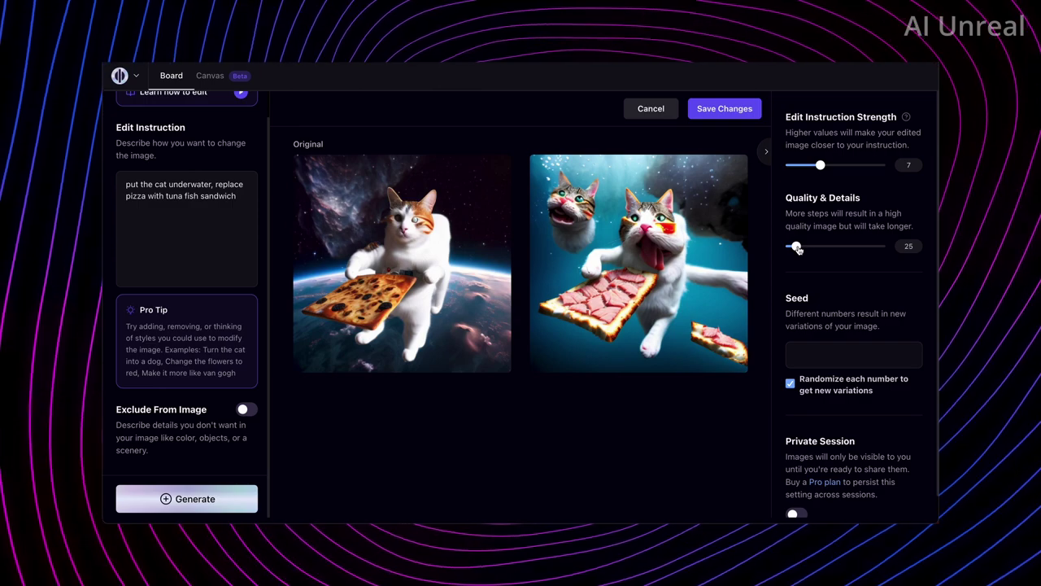
{"action": "left_click_drag", "start_coordinate": [798, 249], "coordinate": [887, 246]}
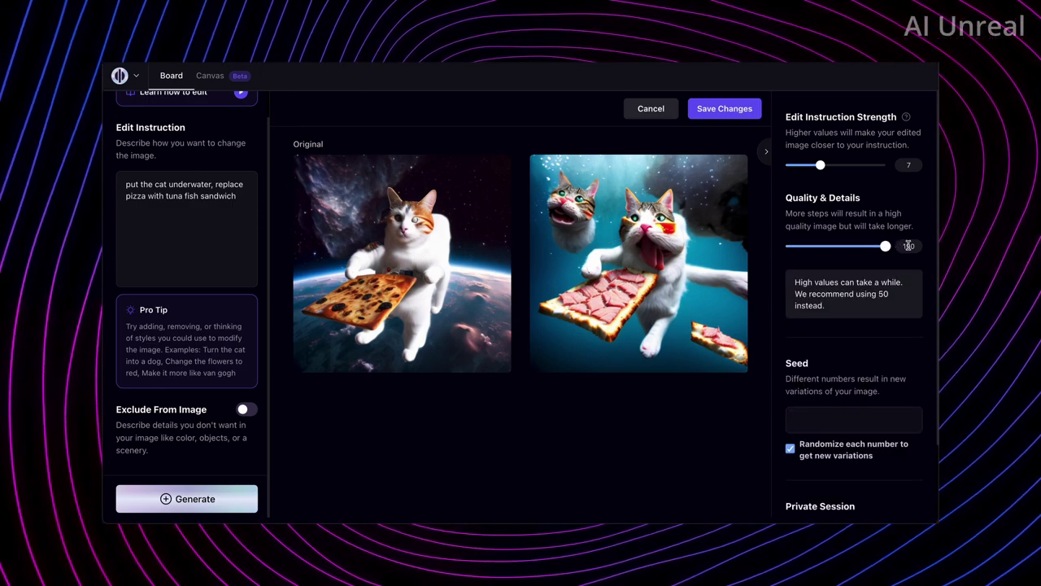
{"action": "left_click_drag", "start_coordinate": [849, 279], "coordinate": [843, 283]}
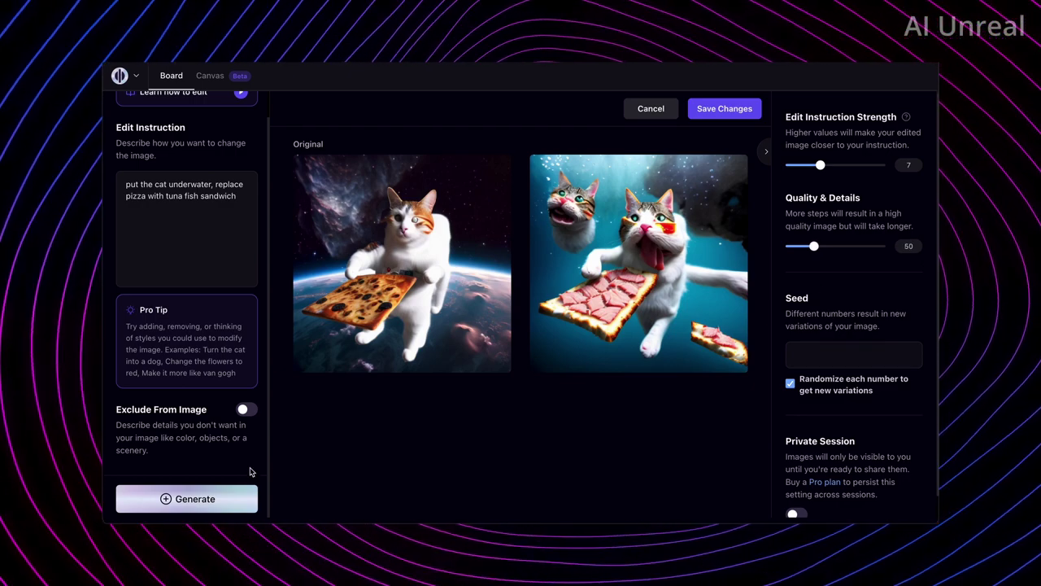
{"action": "left_click", "coordinate": [195, 499]}
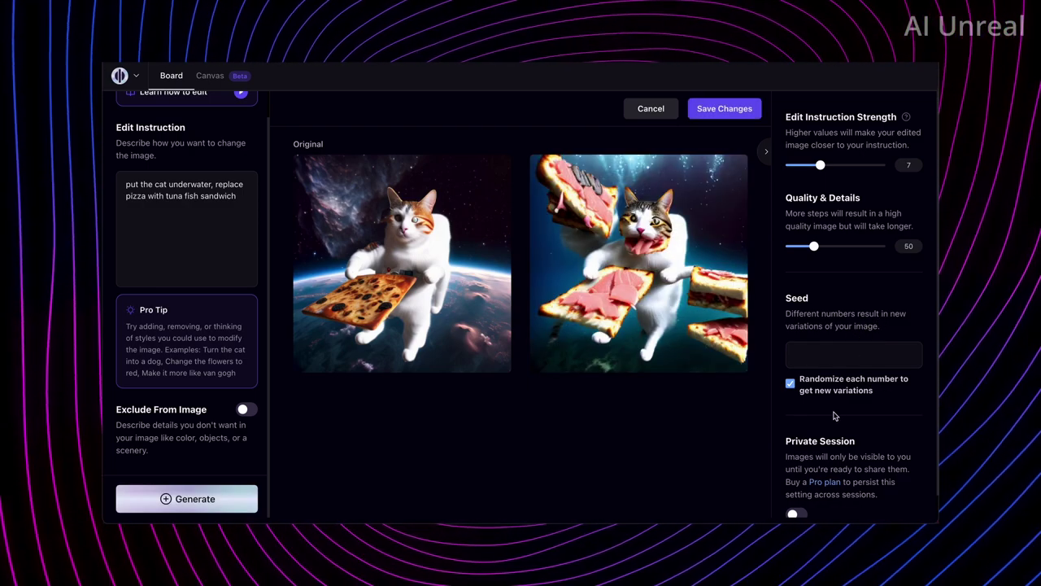
- Raise Quality & Details to the maximum 150 and generate again
{"action": "mouse_move", "coordinate": [697, 287]}
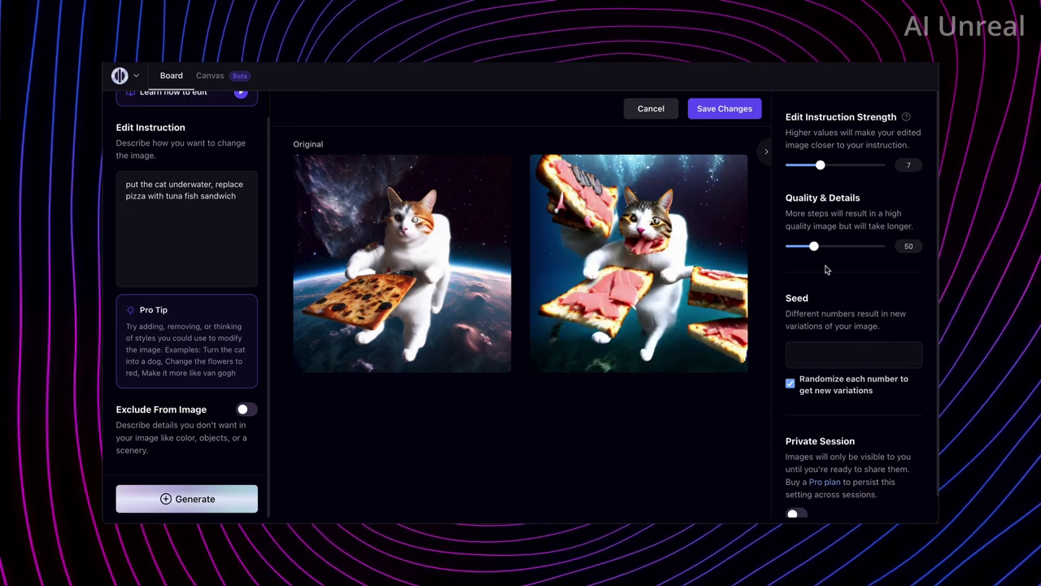
{"action": "left_click_drag", "start_coordinate": [814, 246], "coordinate": [907, 245]}
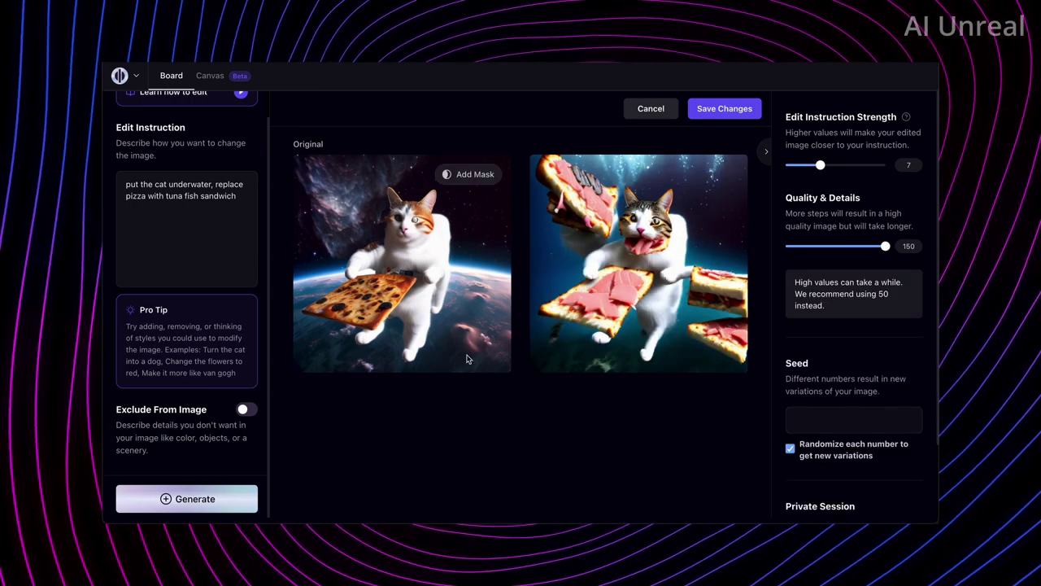
{"action": "left_click", "coordinate": [183, 498]}
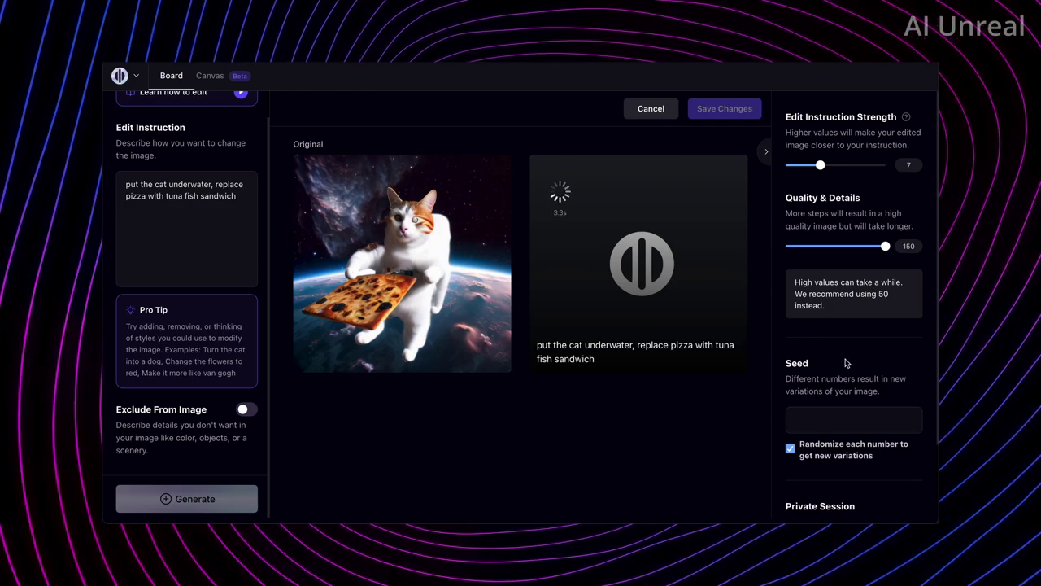
- Open the pricing plans link in a new browser tab
{"action": "scroll", "coordinate": [845, 363], "scroll_direction": "down", "scroll_amount": 2}
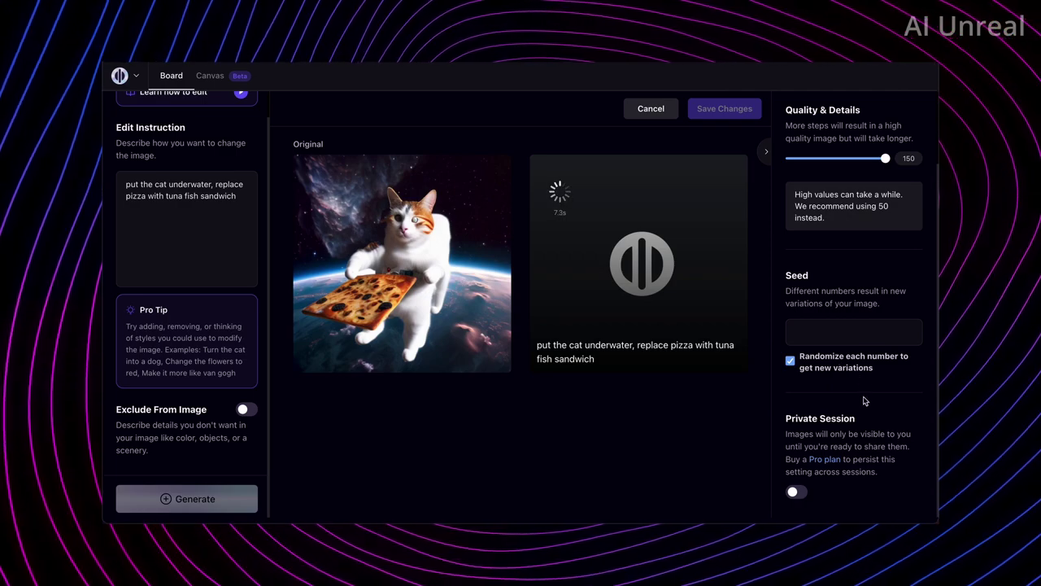
{"action": "right_click", "coordinate": [820, 463]}
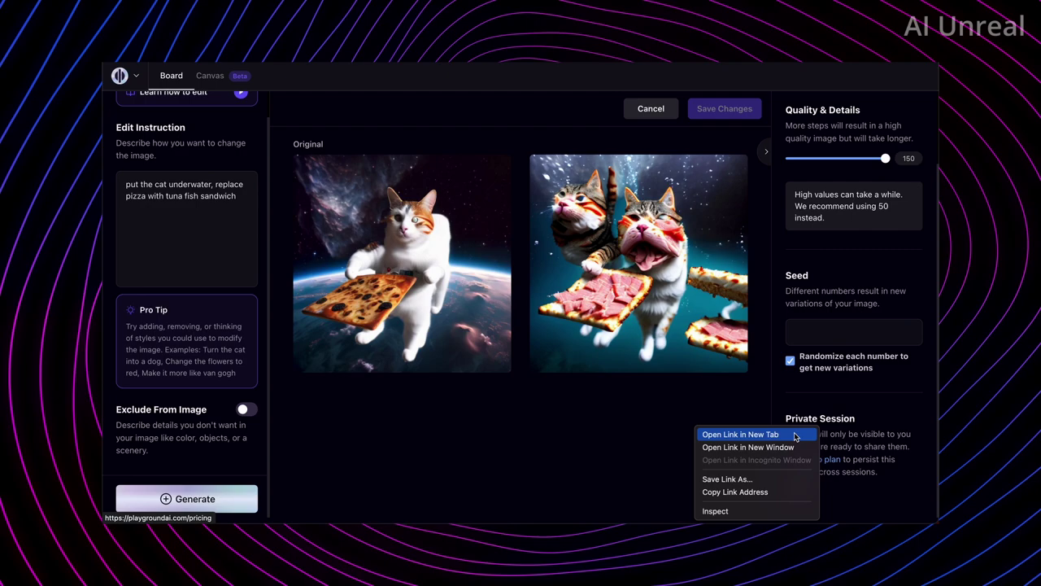
{"action": "left_click", "coordinate": [740, 434]}
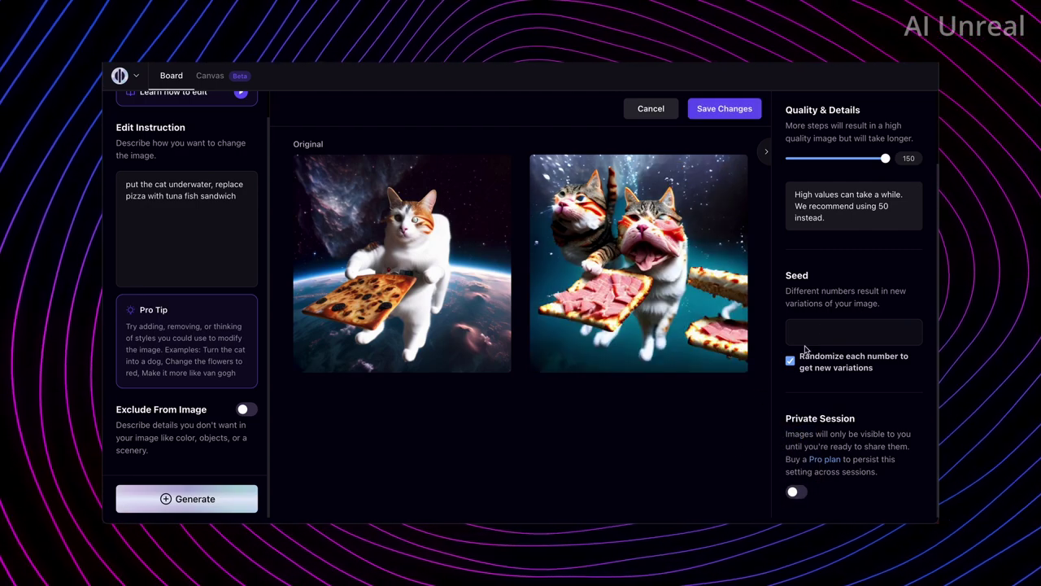
- Raise edit instruction strength to the maximum 20 and generate a new edit
{"action": "scroll", "coordinate": [822, 326], "scroll_direction": "up", "scroll_amount": 2}
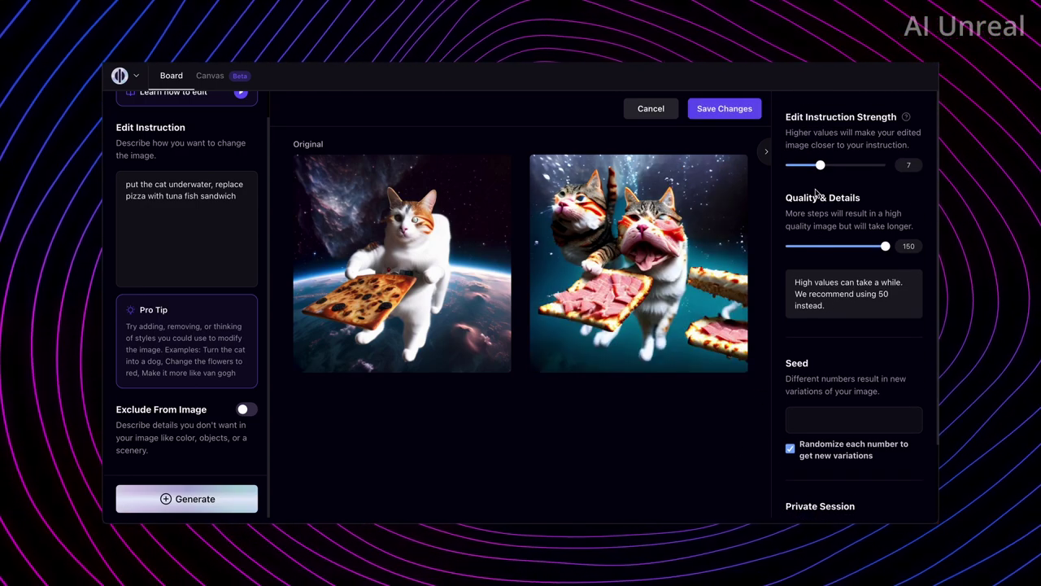
{"action": "left_click_drag", "start_coordinate": [822, 169], "coordinate": [915, 167]}
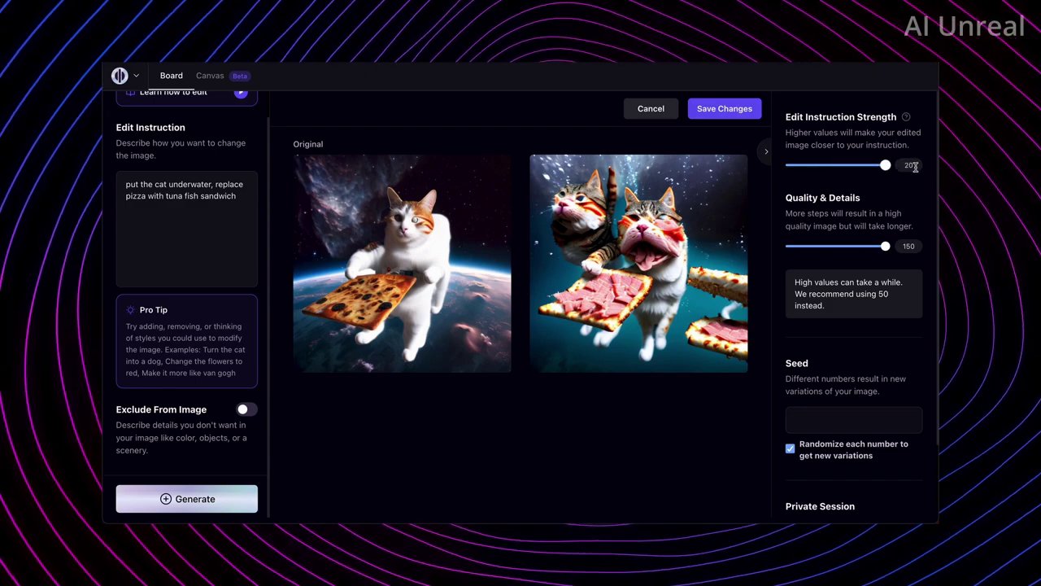
{"action": "left_click", "coordinate": [229, 501]}
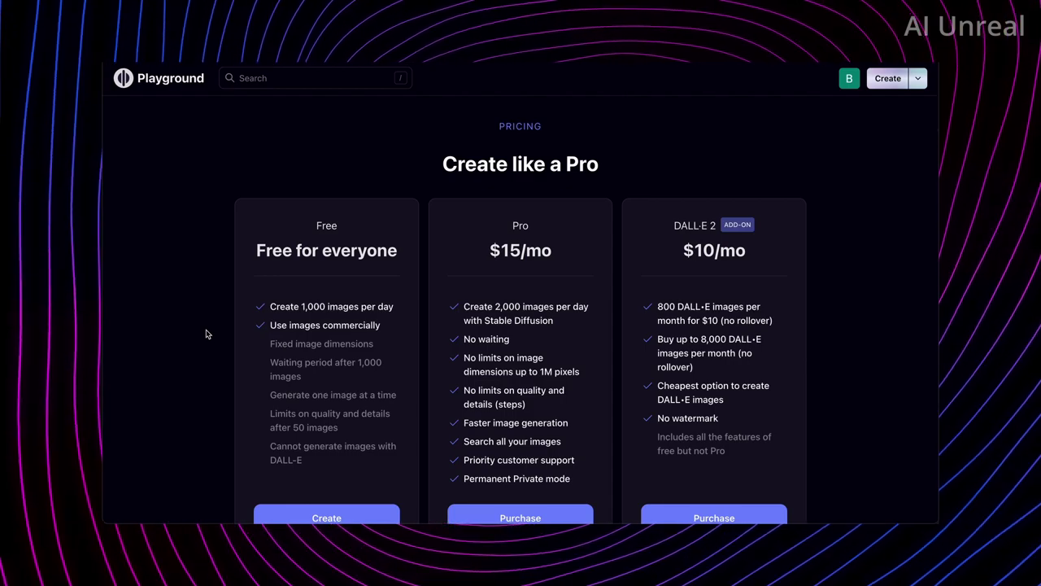
- Scroll through the Free, Pro and DALL·E 2 plans on the Pricing page
{"action": "scroll", "coordinate": [207, 334], "scroll_direction": "down", "scroll_amount": 1}
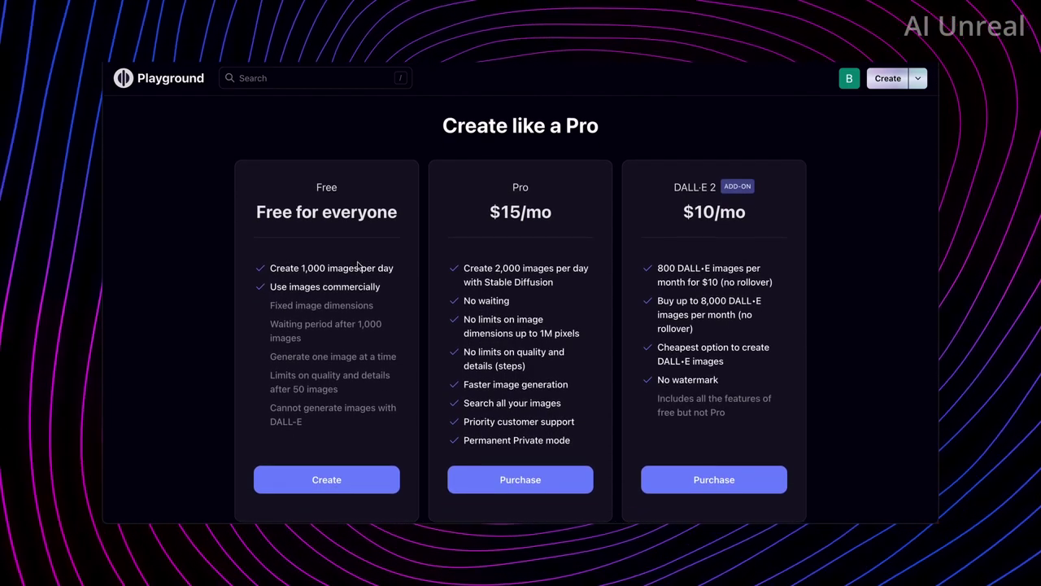
{"action": "scroll", "coordinate": [374, 283], "scroll_direction": "down", "scroll_amount": 1}
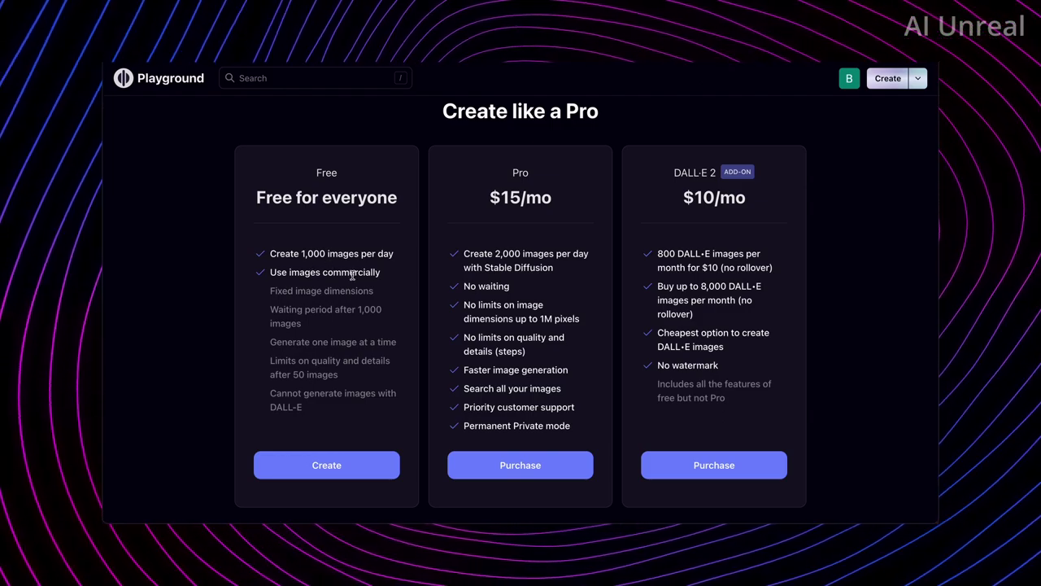
{"action": "scroll", "coordinate": [351, 275], "scroll_direction": "down", "scroll_amount": 1}
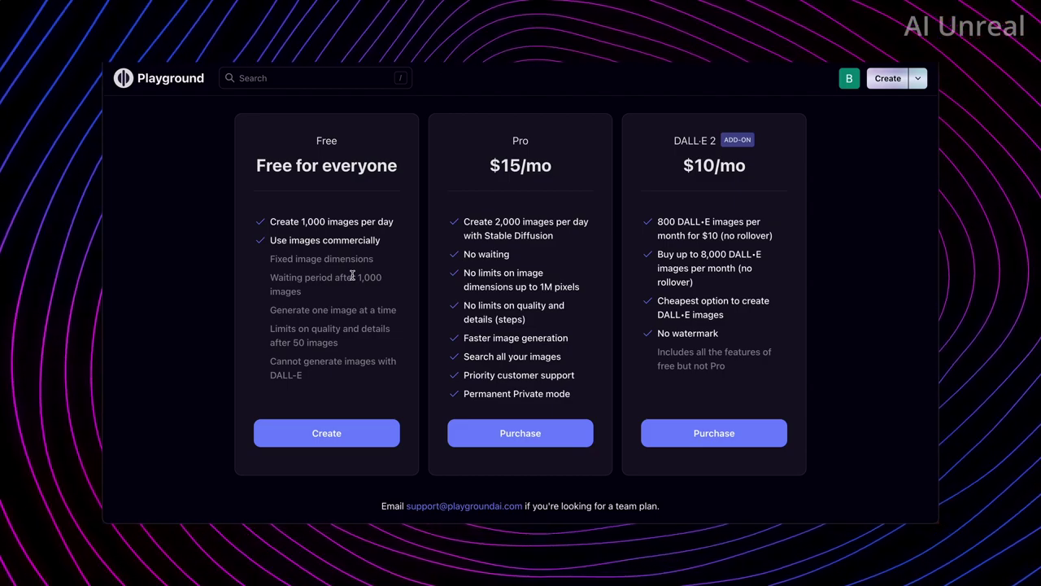
{"action": "scroll", "coordinate": [351, 275], "scroll_direction": "up", "scroll_amount": 1}
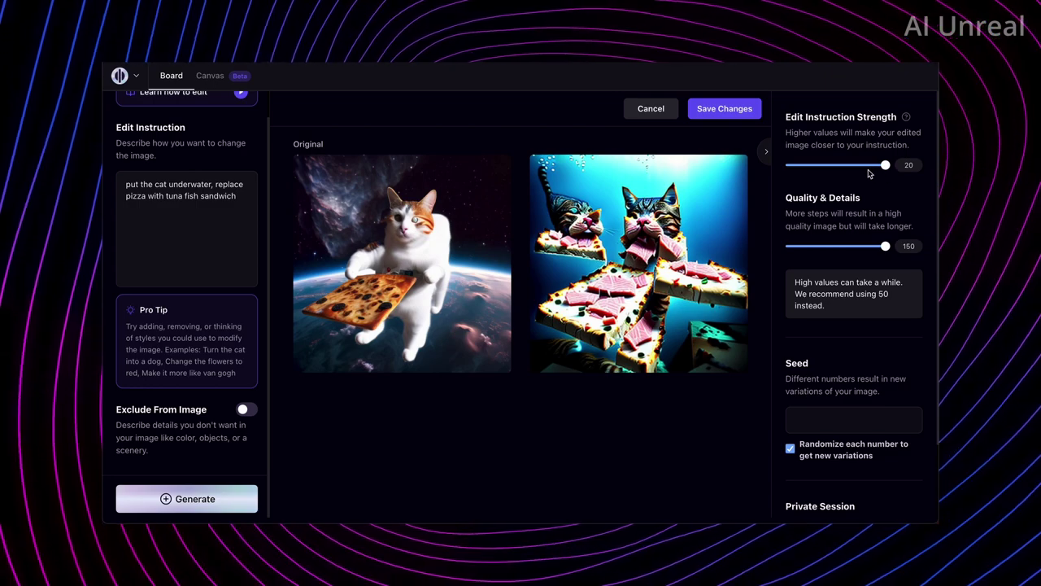
- Regenerate the edit with Edit Instruction Strength lowered to about 9.5
{"action": "left_click_drag", "start_coordinate": [877, 166], "coordinate": [836, 171]}
{"action": "left_click", "coordinate": [131, 496]}
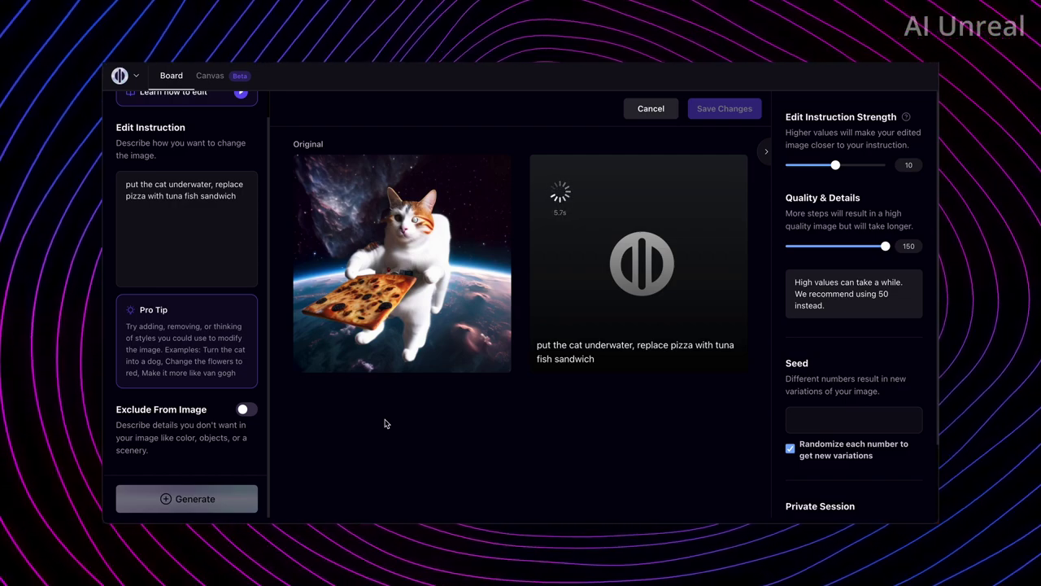
{"action": "mouse_move", "coordinate": [393, 298]}
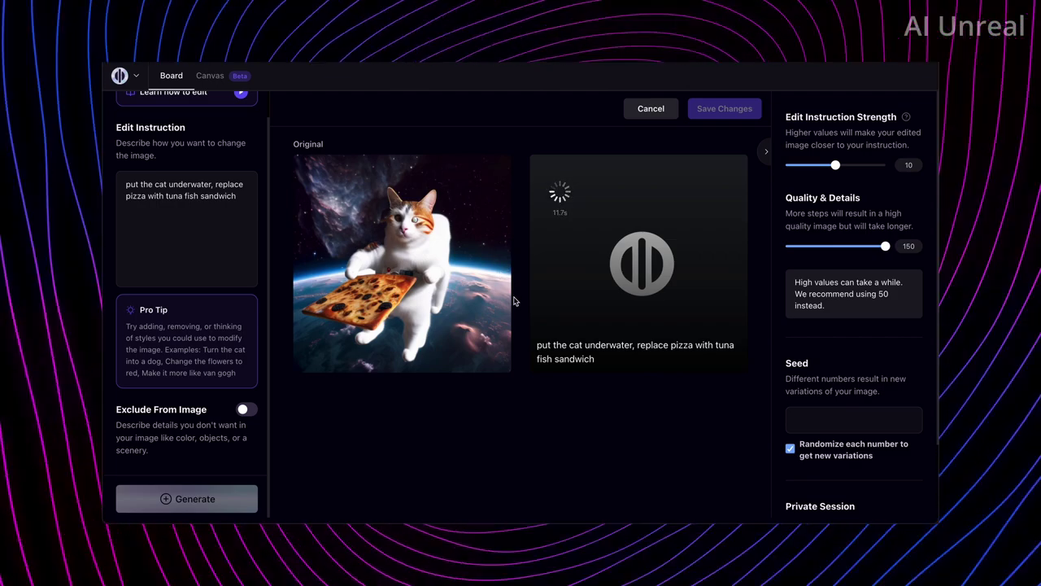
{"action": "mouse_move", "coordinate": [468, 175]}
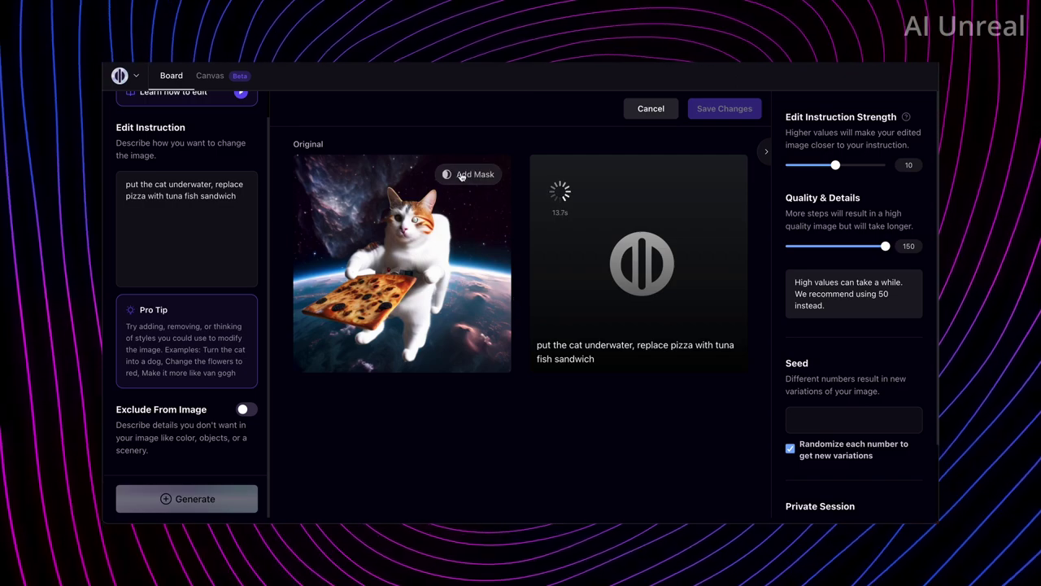
{"action": "scroll", "coordinate": [234, 139], "scroll_direction": "up", "scroll_amount": 2}
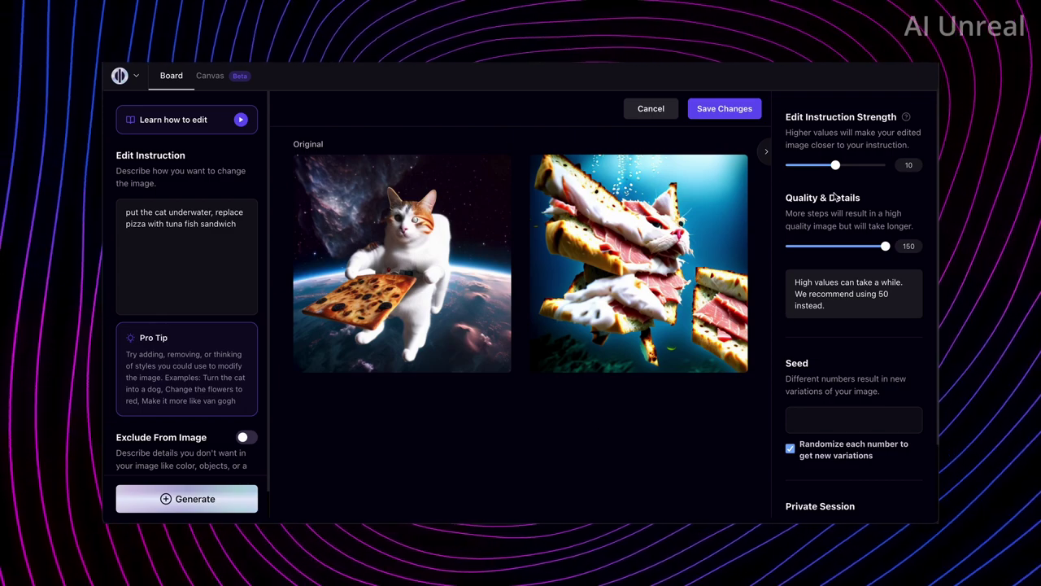
- Set Edit Instruction Strength to 7 and Quality & Details to 90, then cancel the edit
{"action": "left_click_drag", "start_coordinate": [836, 178], "coordinate": [821, 174]}
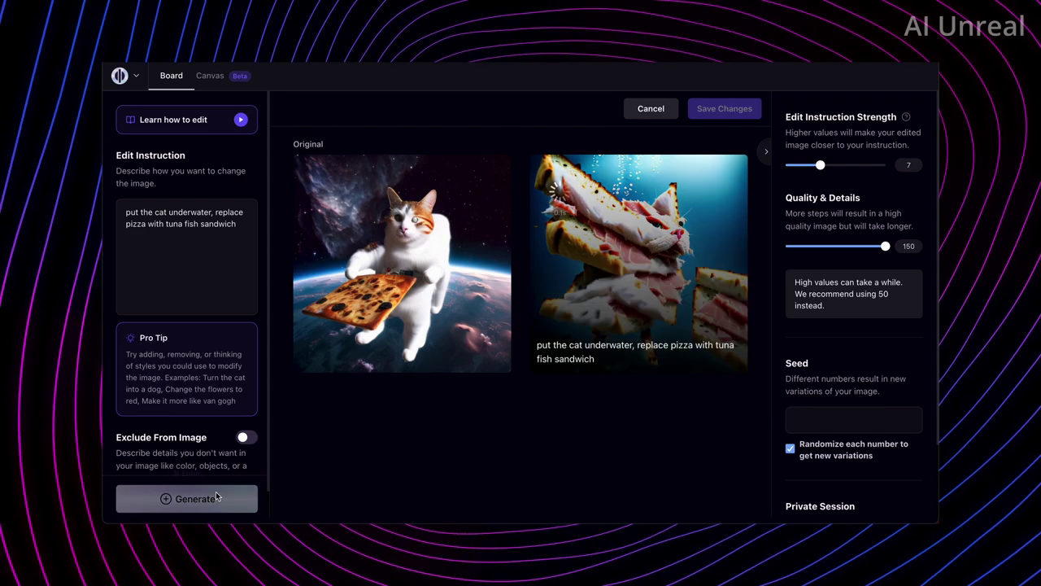
{"action": "left_click_drag", "start_coordinate": [885, 246], "coordinate": [842, 248]}
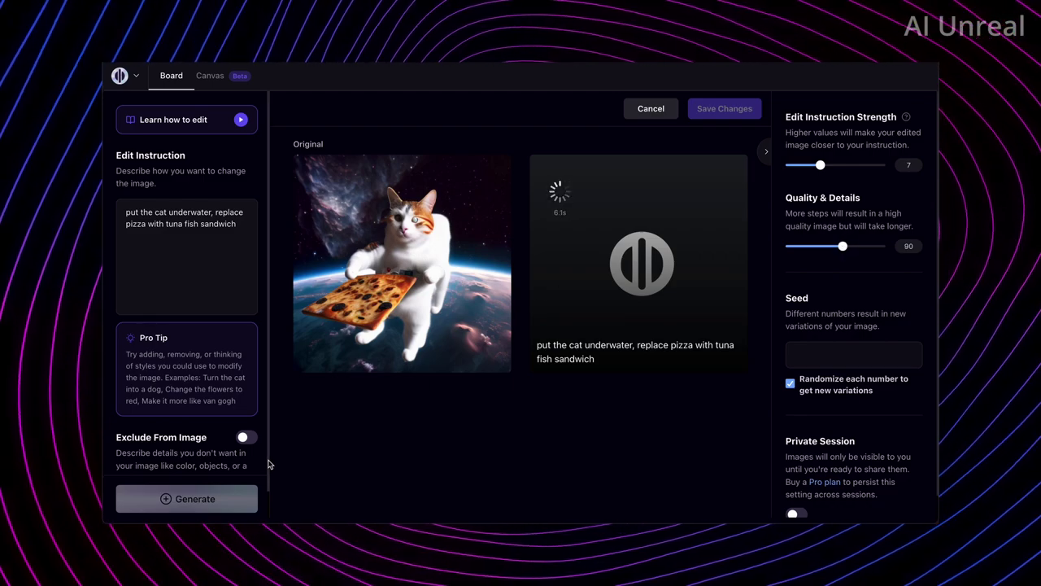
{"action": "left_click", "coordinate": [648, 108]}
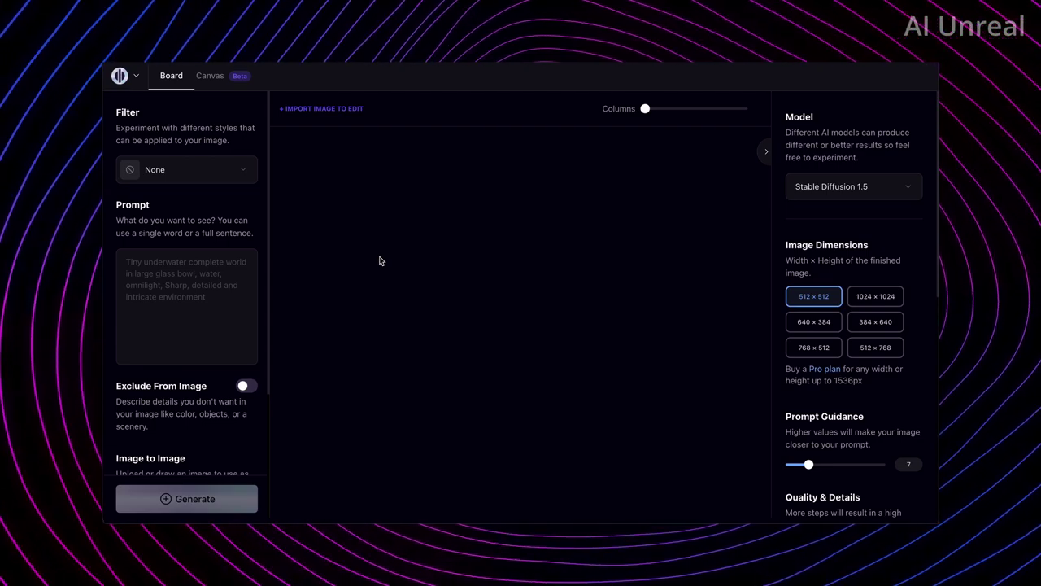
- Try selecting the DALL-E 2 model and dismiss its purchase notice
{"action": "left_click", "coordinate": [860, 194]}
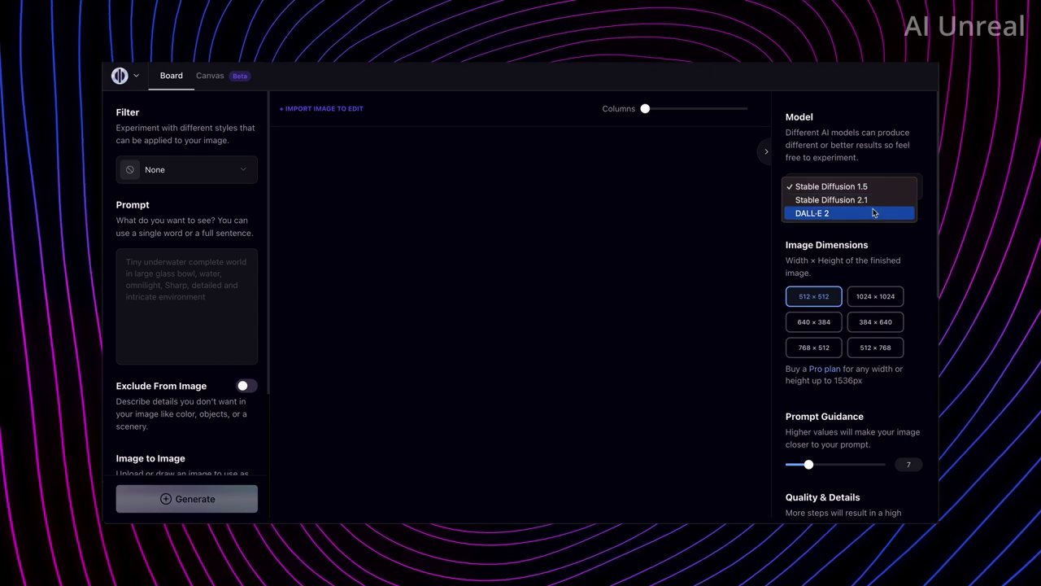
{"action": "left_click", "coordinate": [874, 213]}
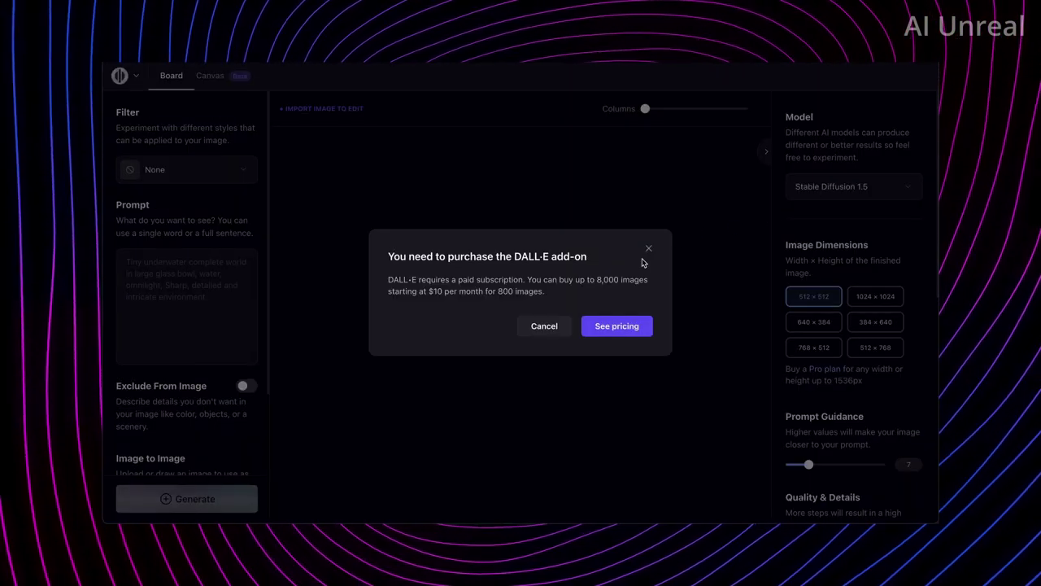
{"action": "left_click", "coordinate": [650, 248]}
- Choose Stable Diffusion 2.1 as the model and close the Discord invitation
{"action": "left_click", "coordinate": [850, 186]}
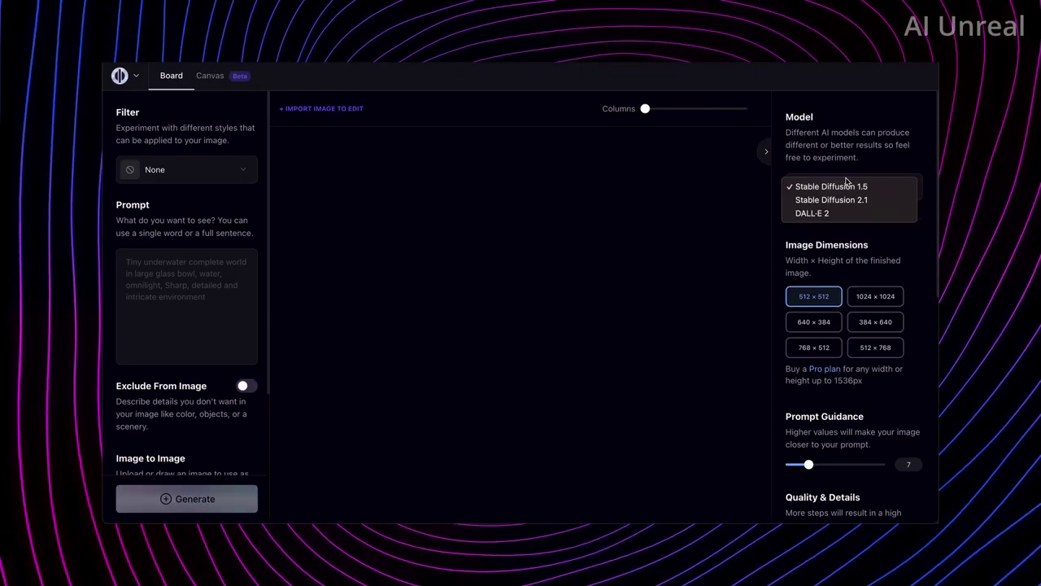
{"action": "left_click", "coordinate": [841, 201]}
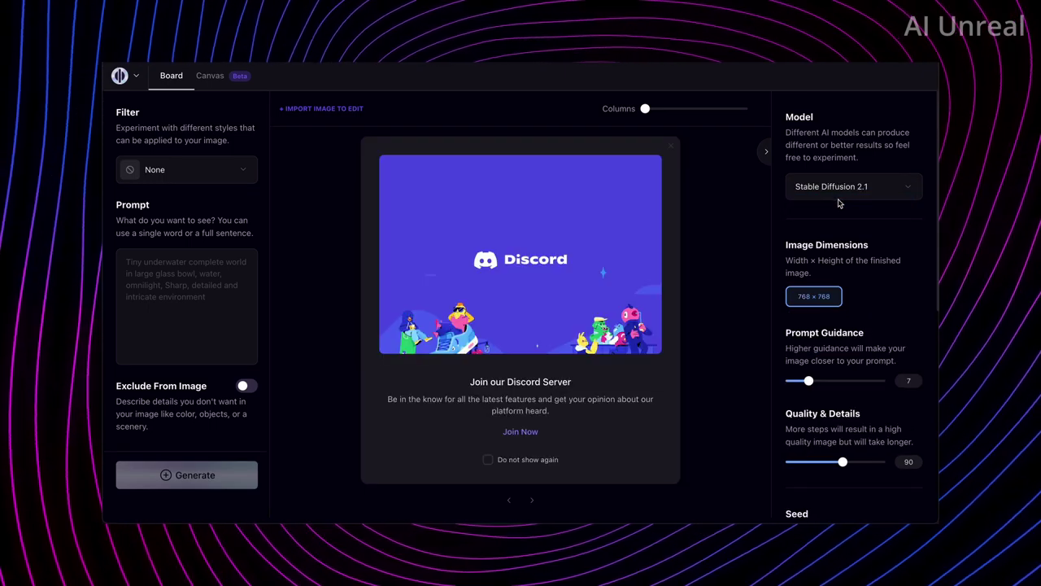
{"action": "left_click", "coordinate": [488, 459]}
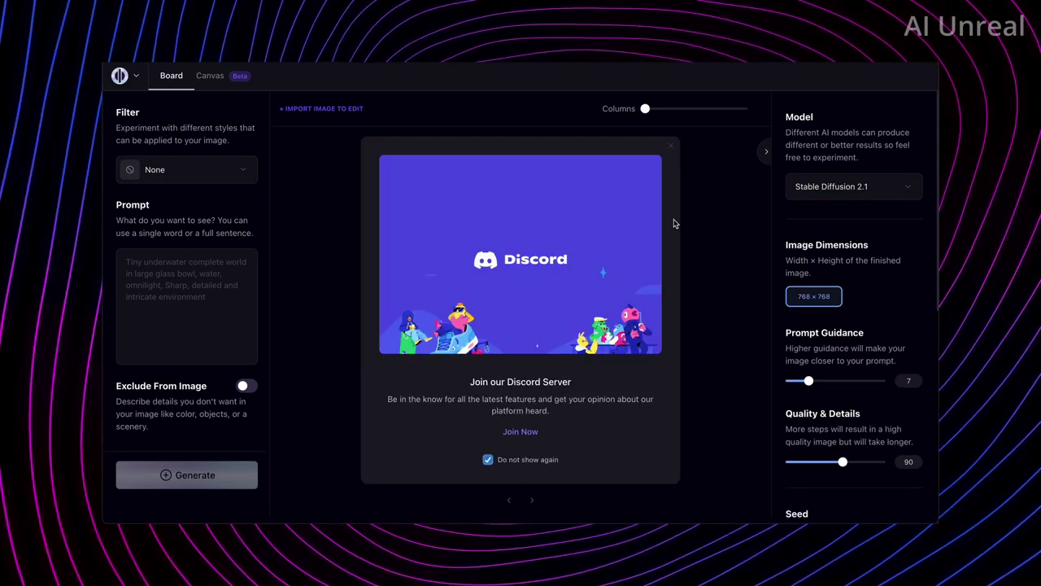
{"action": "left_click", "coordinate": [671, 147]}
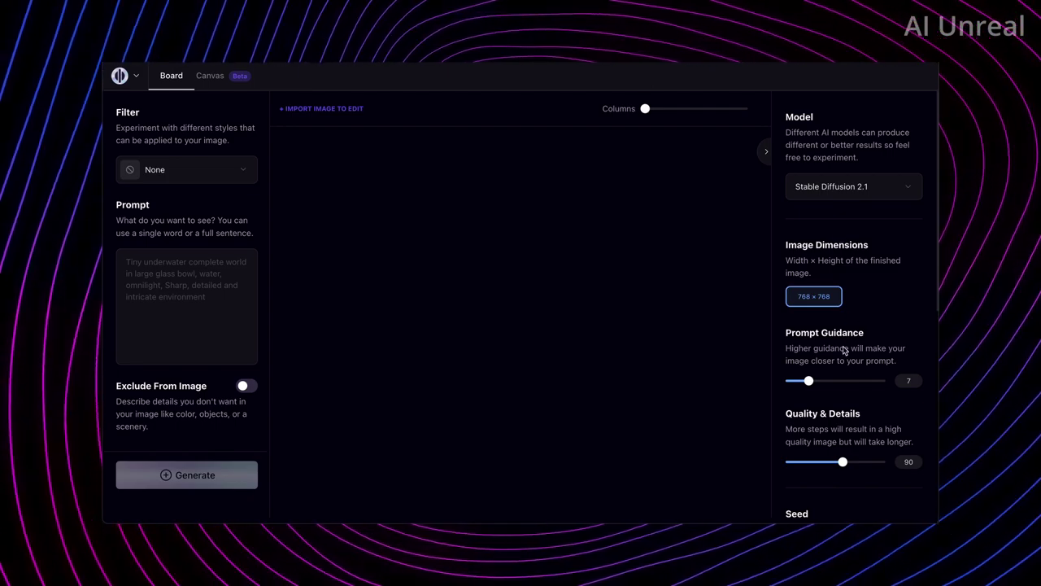
{"action": "scroll", "coordinate": [830, 389], "scroll_direction": "down", "scroll_amount": 3}
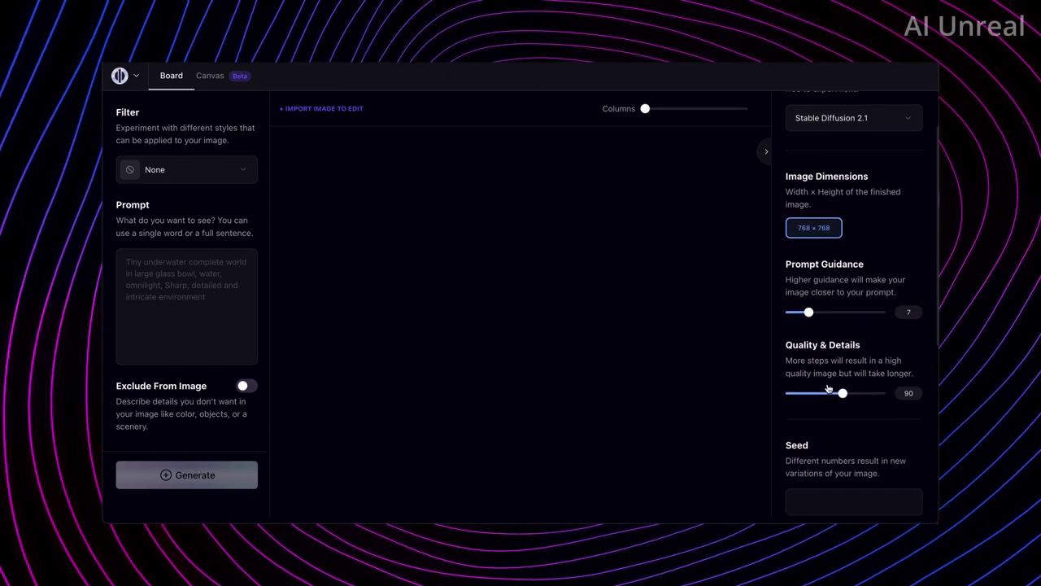
{"action": "scroll", "coordinate": [828, 388], "scroll_direction": "up", "scroll_amount": 3}
{"action": "left_click", "coordinate": [209, 291]}
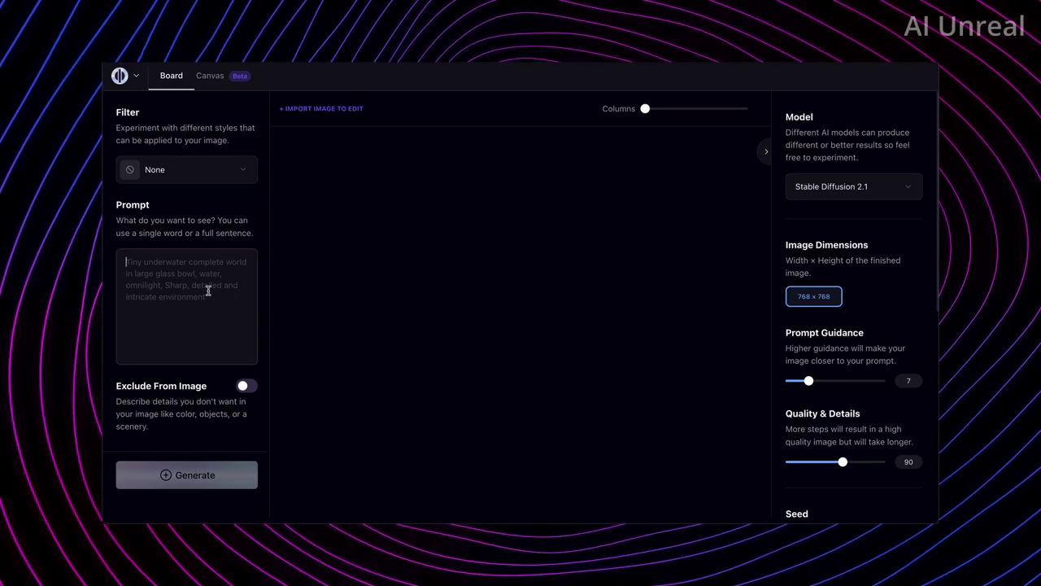
- Generate an image from 'cat eating tuna fish sandwich in space in an astronaut costume'
{"action": "type", "text": "cat"}
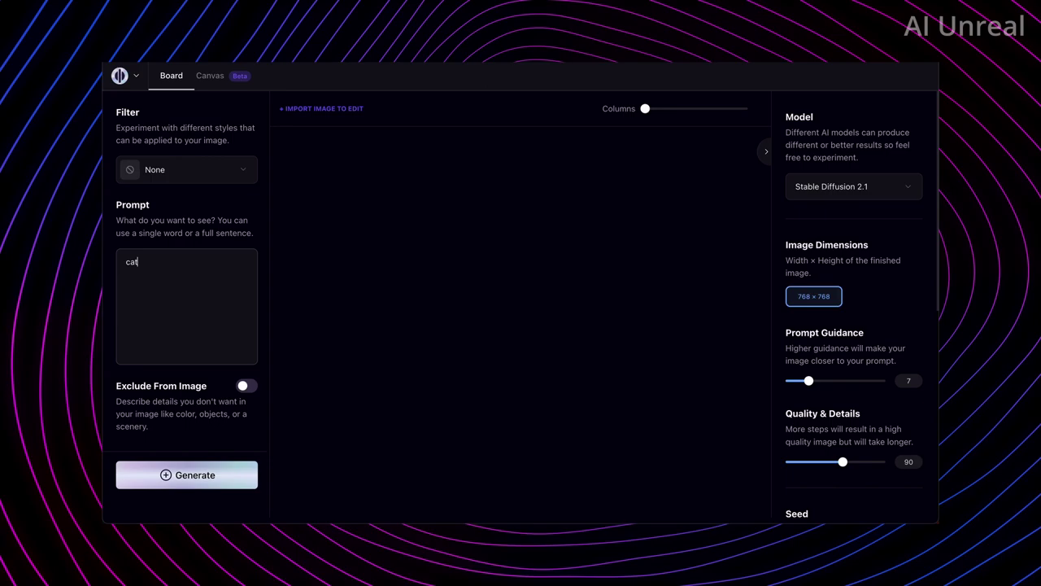
{"action": "type", "text": " eating tuna"}
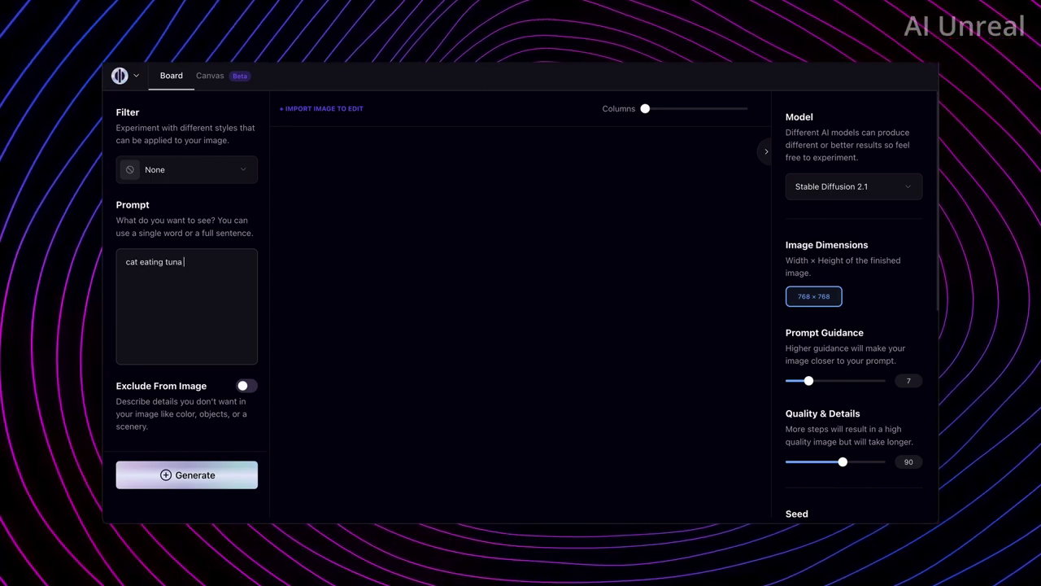
{"action": "type", "text": " fish sandwich in space in an astronaut"}
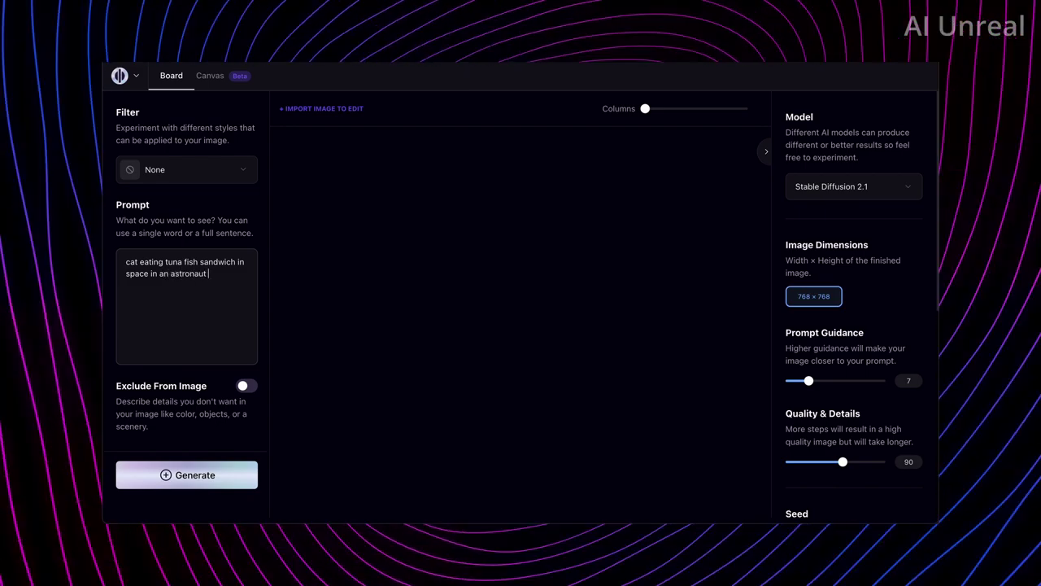
{"action": "type", "text": " costume"}
{"action": "left_click", "coordinate": [187, 475]}
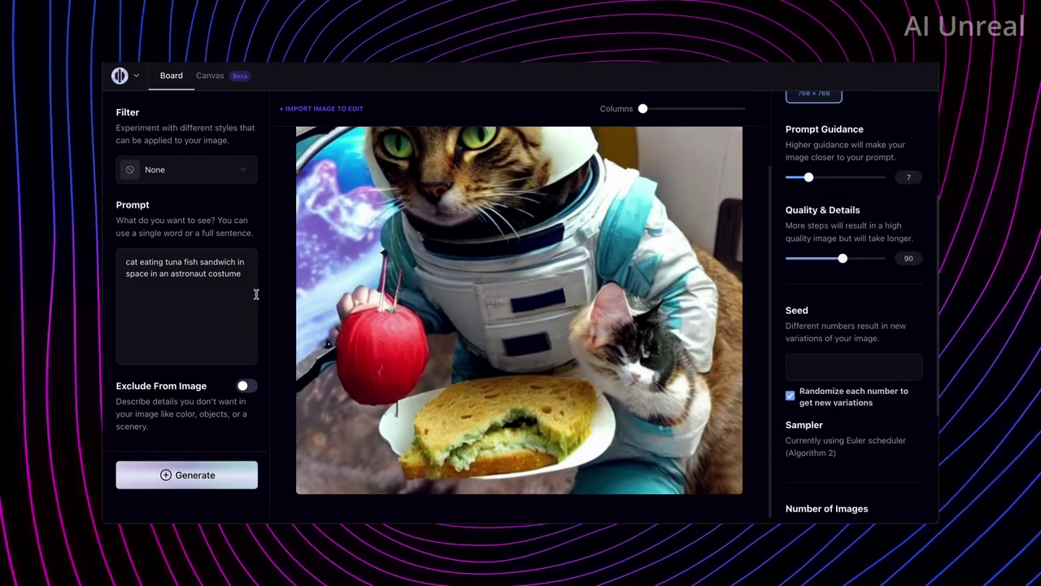
{"action": "scroll", "coordinate": [287, 318], "scroll_direction": "up", "scroll_amount": 2}
{"action": "scroll", "coordinate": [288, 318], "scroll_direction": "up", "scroll_amount": 2}
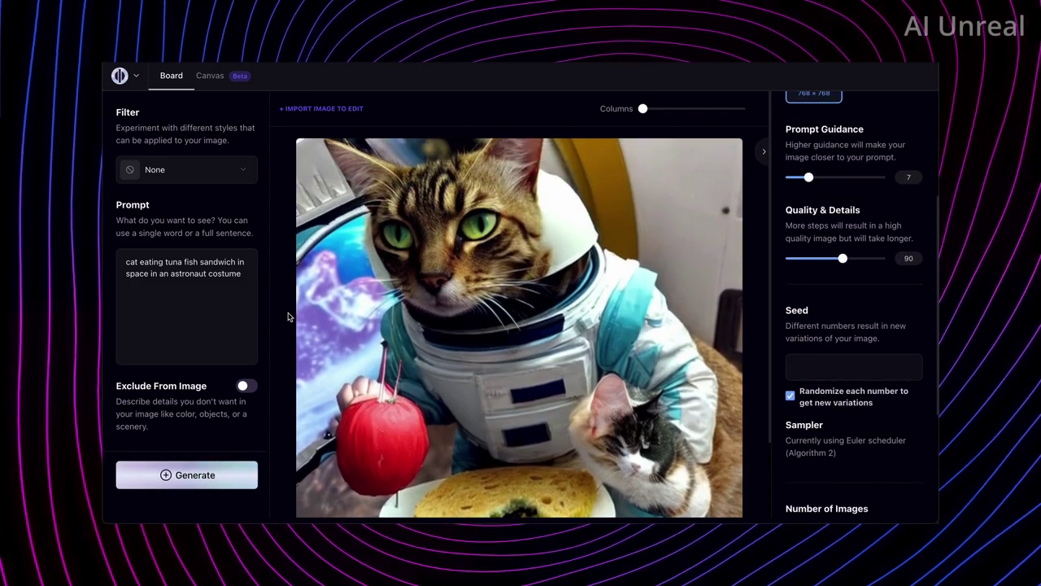
{"action": "mouse_move", "coordinate": [411, 297]}
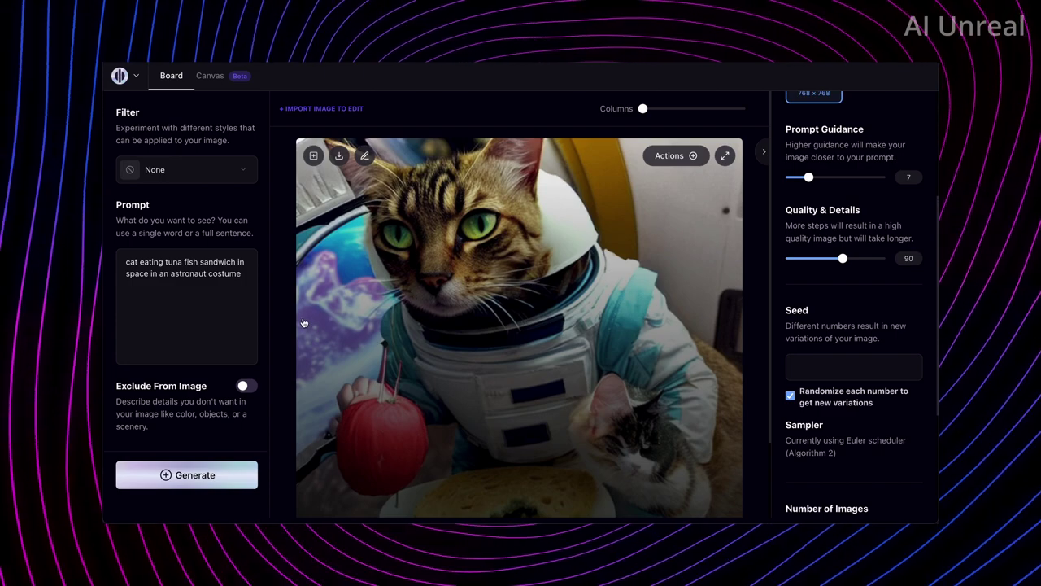
{"action": "scroll", "coordinate": [285, 298], "scroll_direction": "down", "scroll_amount": 2}
{"action": "scroll", "coordinate": [286, 301], "scroll_direction": "down", "scroll_amount": 2}
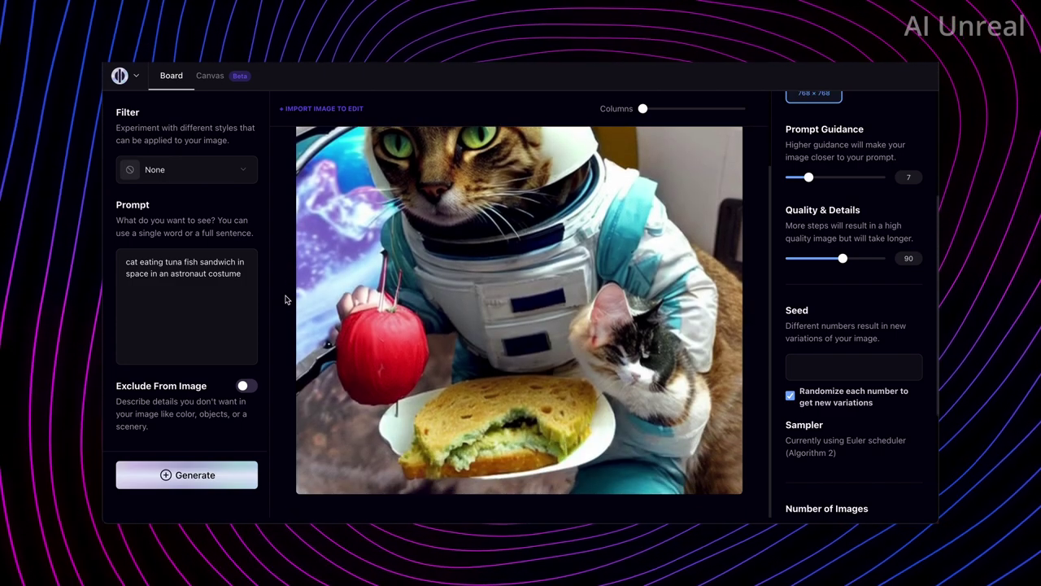
{"action": "scroll", "coordinate": [286, 300], "scroll_direction": "up", "scroll_amount": 2}
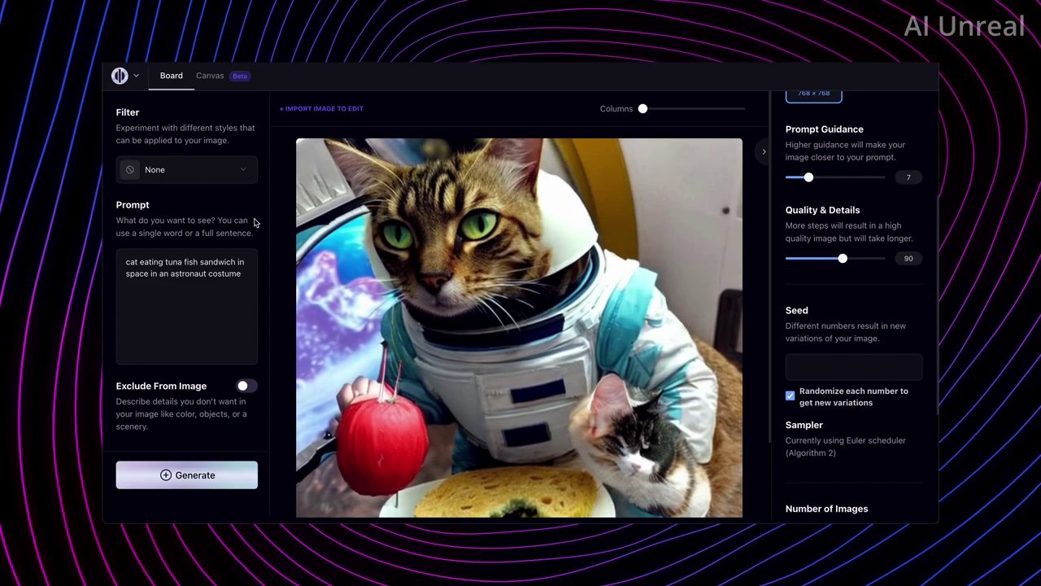
- Regenerate the astronaut cat with the Close up portrait filter, excluding pizza, cartoon and 3d
{"action": "left_click", "coordinate": [243, 172]}
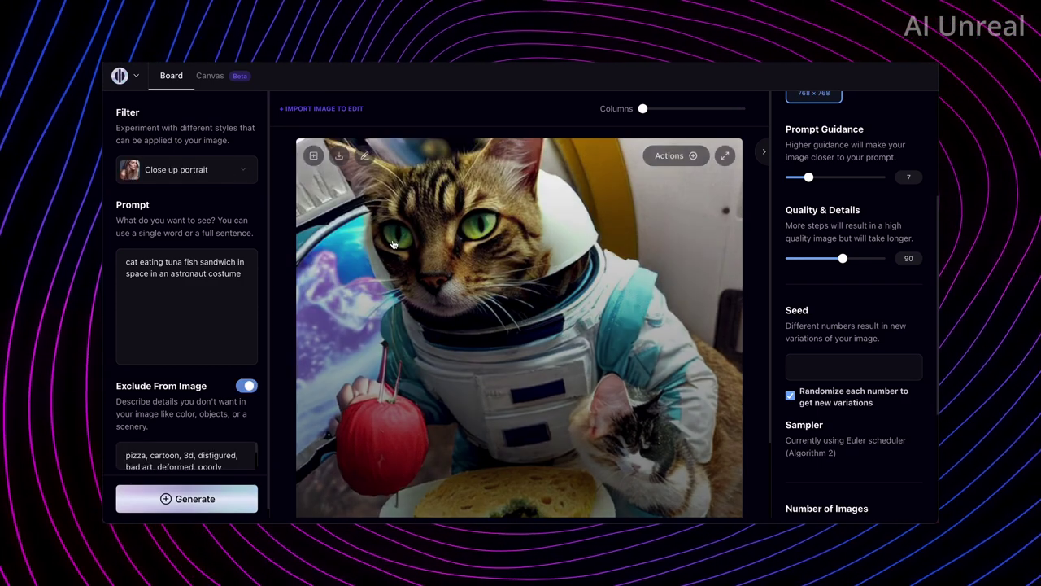
{"action": "left_click", "coordinate": [227, 497]}
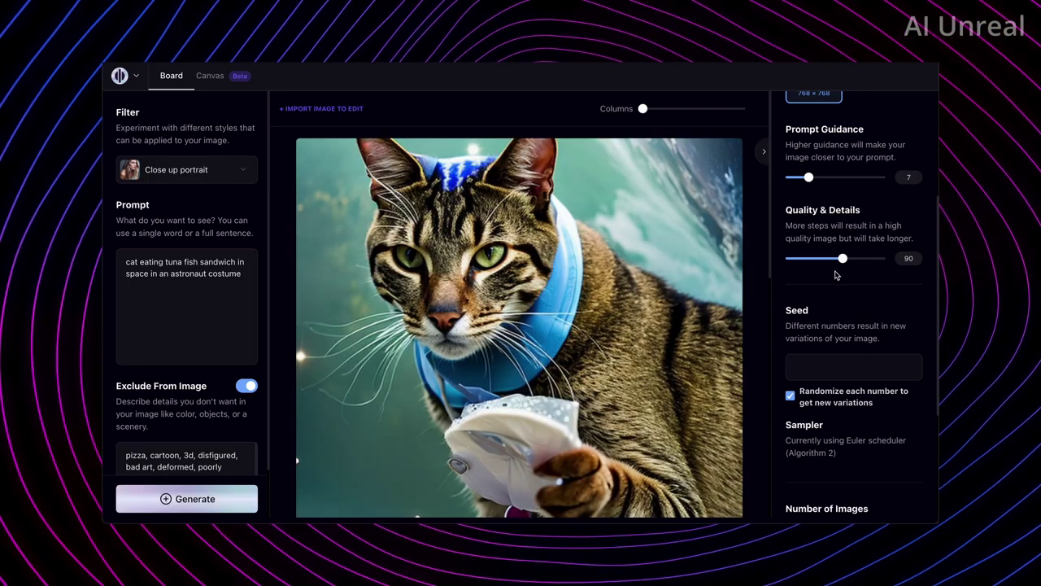
{"action": "scroll", "coordinate": [612, 332], "scroll_direction": "down", "scroll_amount": 1}
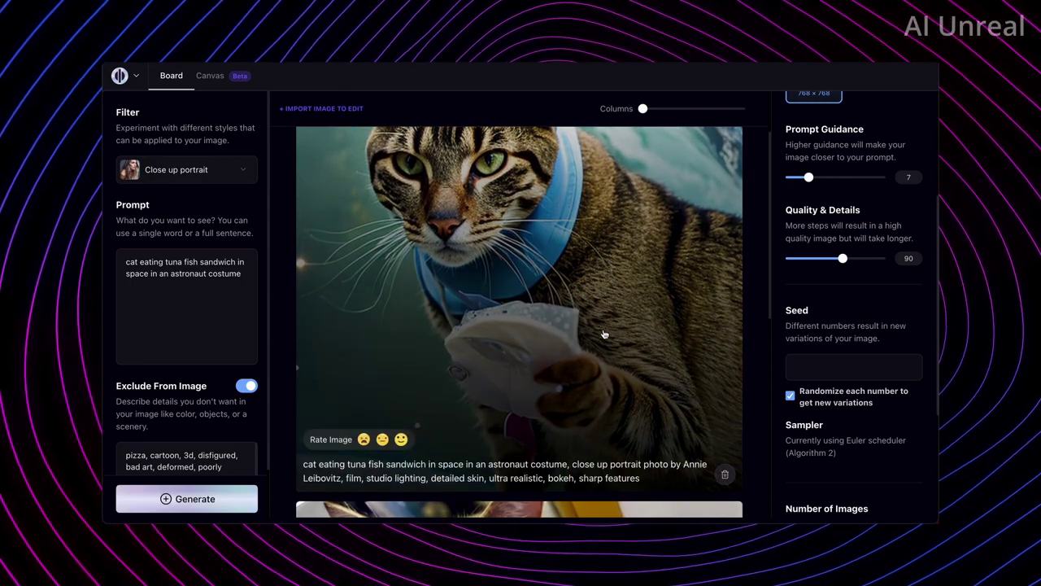
{"action": "scroll", "coordinate": [609, 334], "scroll_direction": "down", "scroll_amount": 5}
{"action": "scroll", "coordinate": [604, 333], "scroll_direction": "up", "scroll_amount": 8}
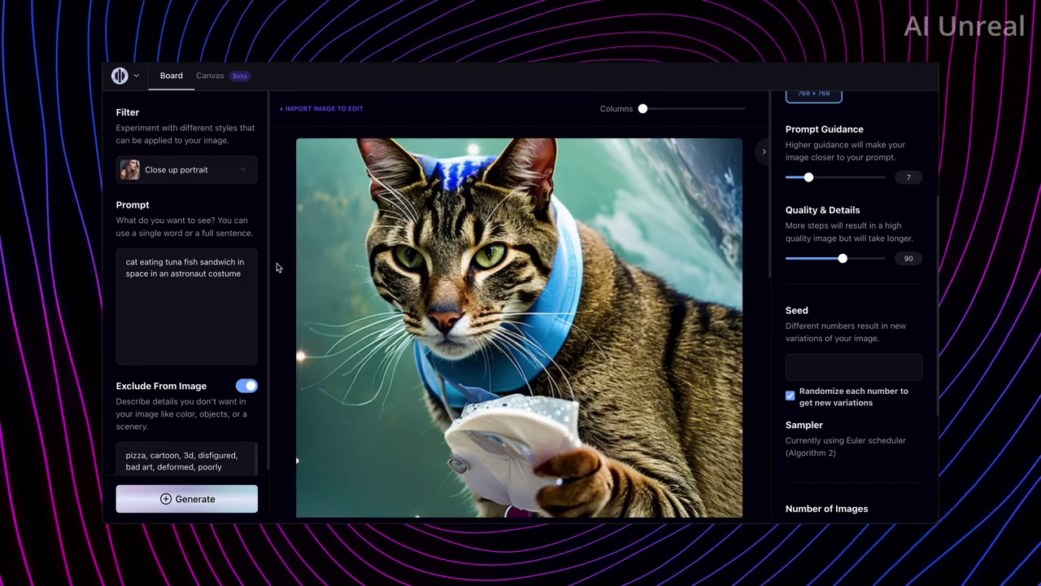
{"action": "scroll", "coordinate": [830, 334], "scroll_direction": "up", "scroll_amount": 3}
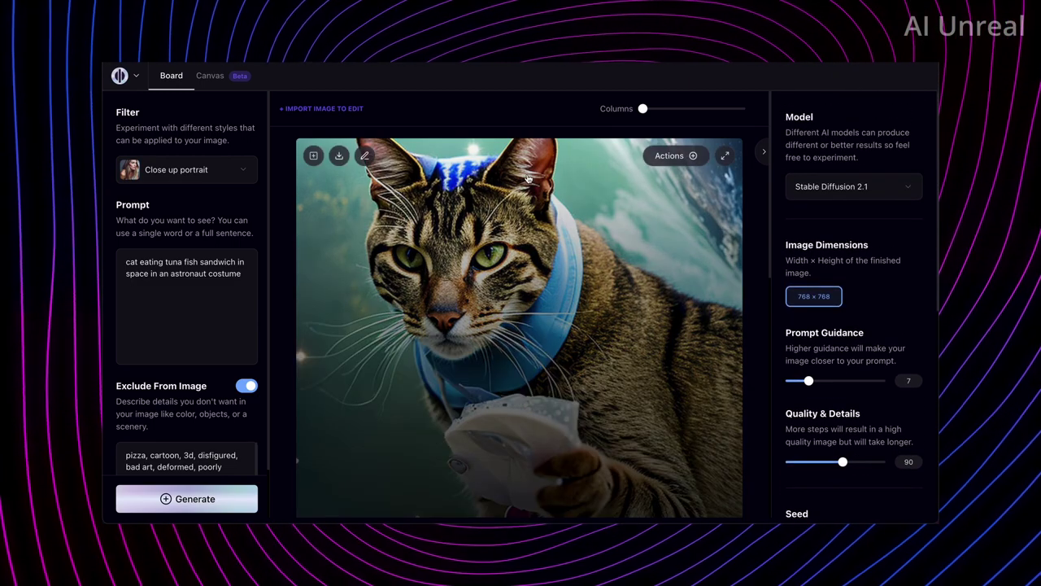
- On the Canvas, generate an image from 'pizza dancing salsa in the sahara desert'
{"action": "left_click", "coordinate": [211, 76]}
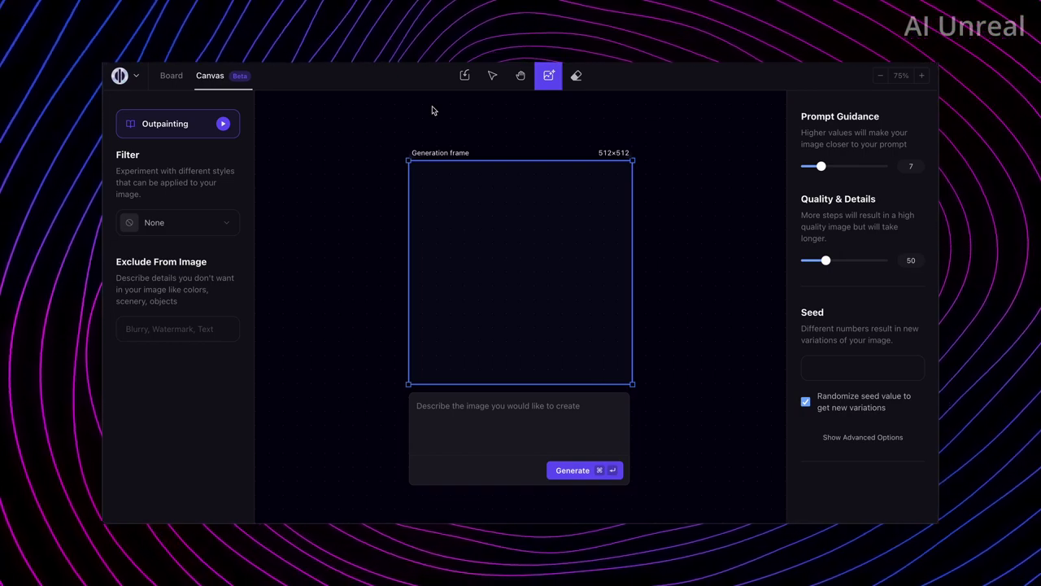
{"action": "left_click", "coordinate": [519, 421]}
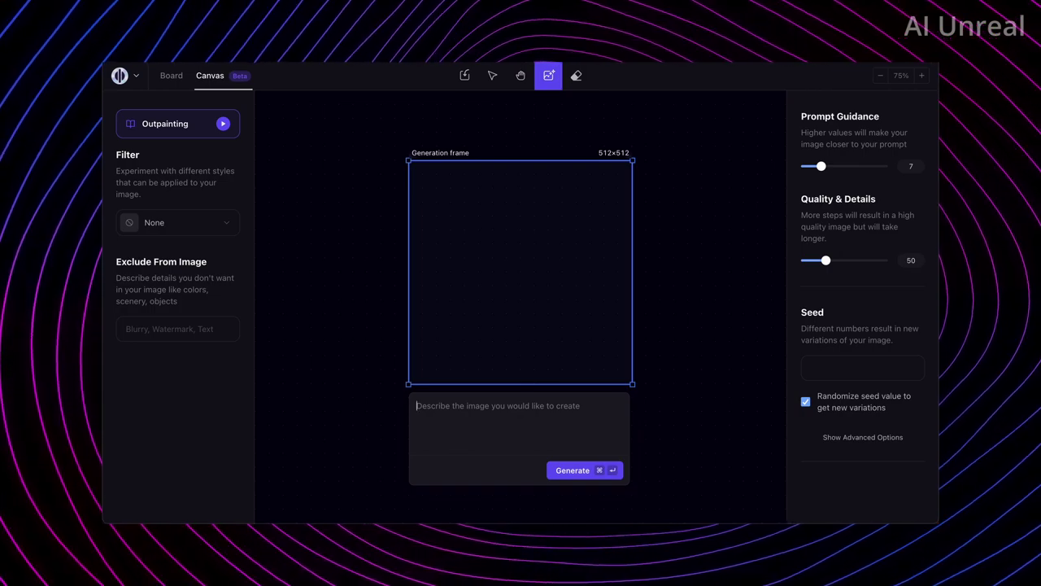
{"action": "type", "text": "pizza dancing salsa in the sahara desert"}
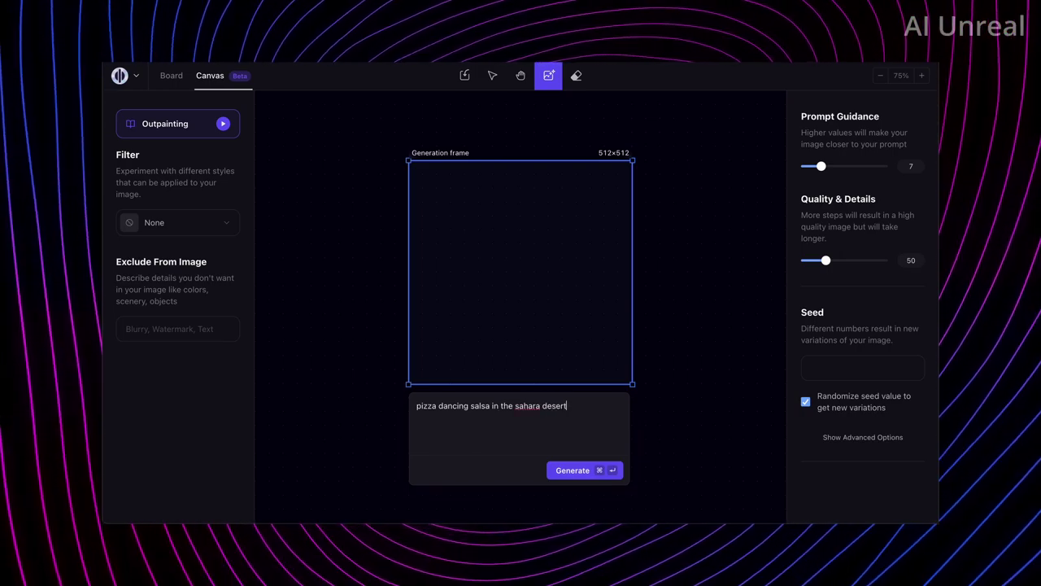
{"action": "right_click", "coordinate": [533, 406]}
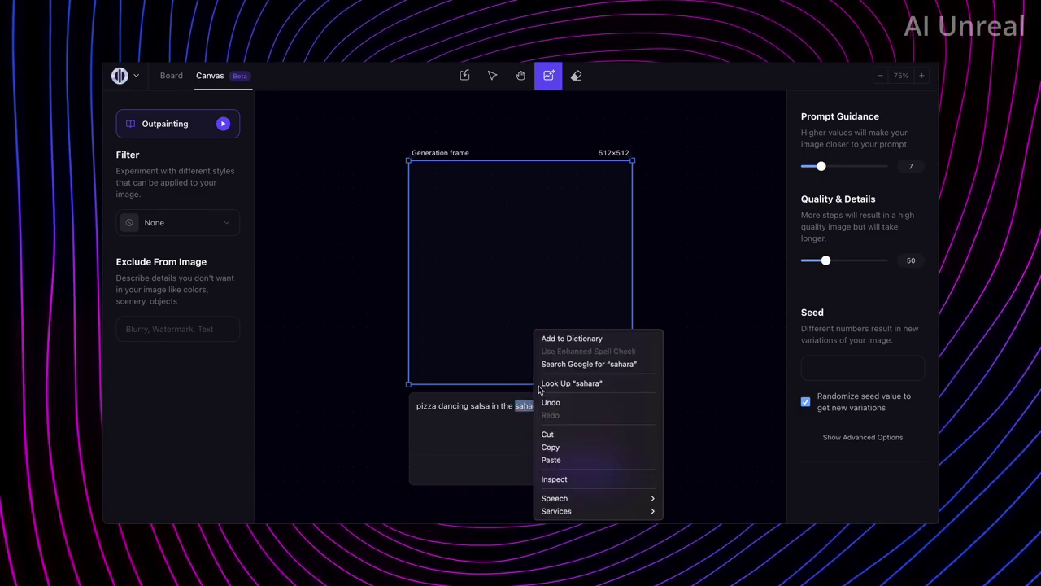
{"action": "left_click", "coordinate": [512, 415]}
{"action": "left_click", "coordinate": [569, 472]}
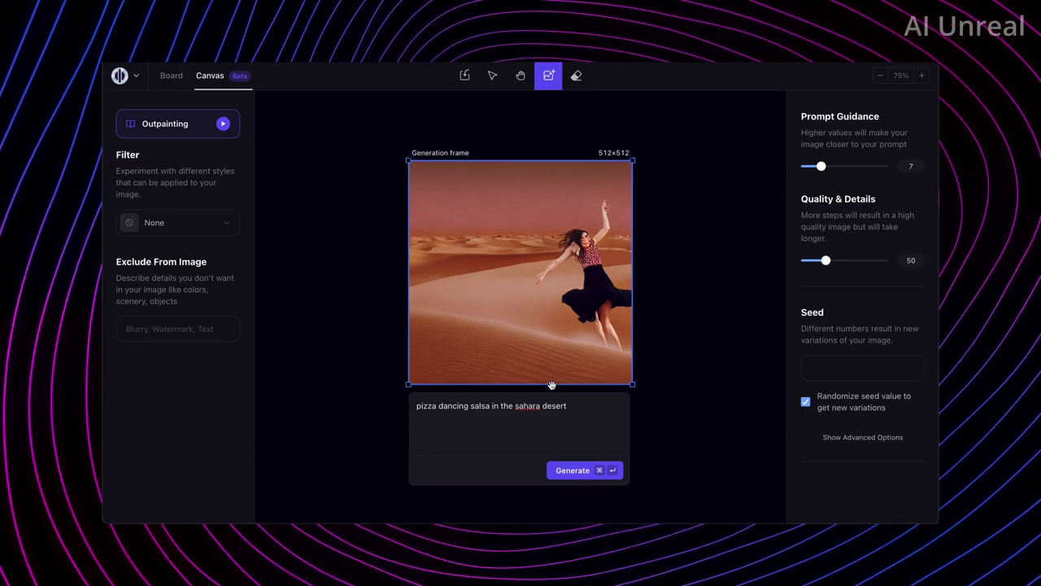
- Change the prompt to 'astronaut dancing salsa in the sahara desert' and regenerate
{"action": "left_click", "coordinate": [437, 405]}
{"action": "key", "text": "shift+End"}
{"action": "left_click", "coordinate": [458, 401]}
{"action": "left_click", "coordinate": [437, 404]}
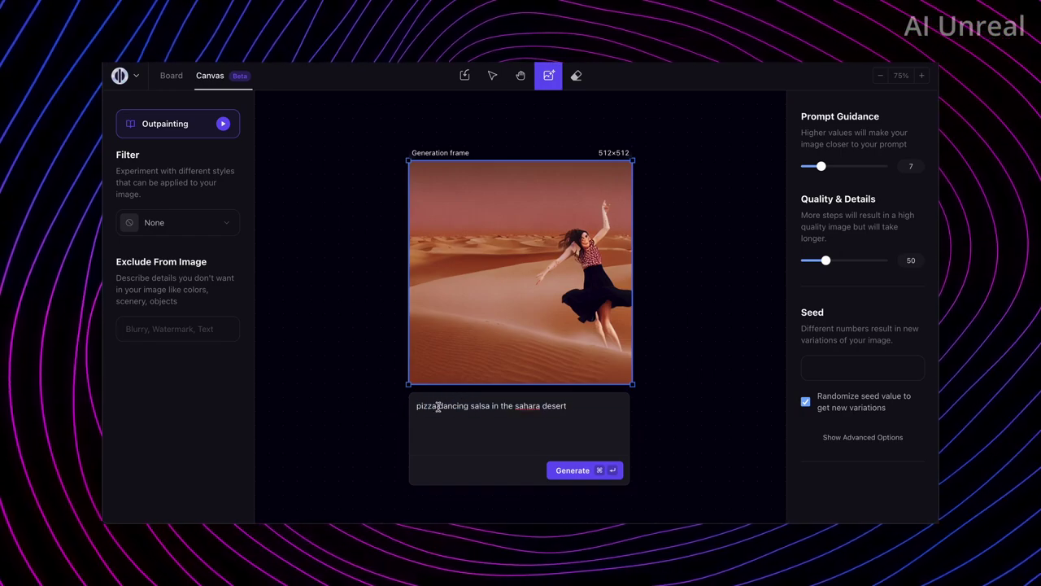
{"action": "key", "text": "shift+End"}
{"action": "key", "text": "shift+Home"}
{"action": "type", "text": "astronaut"}
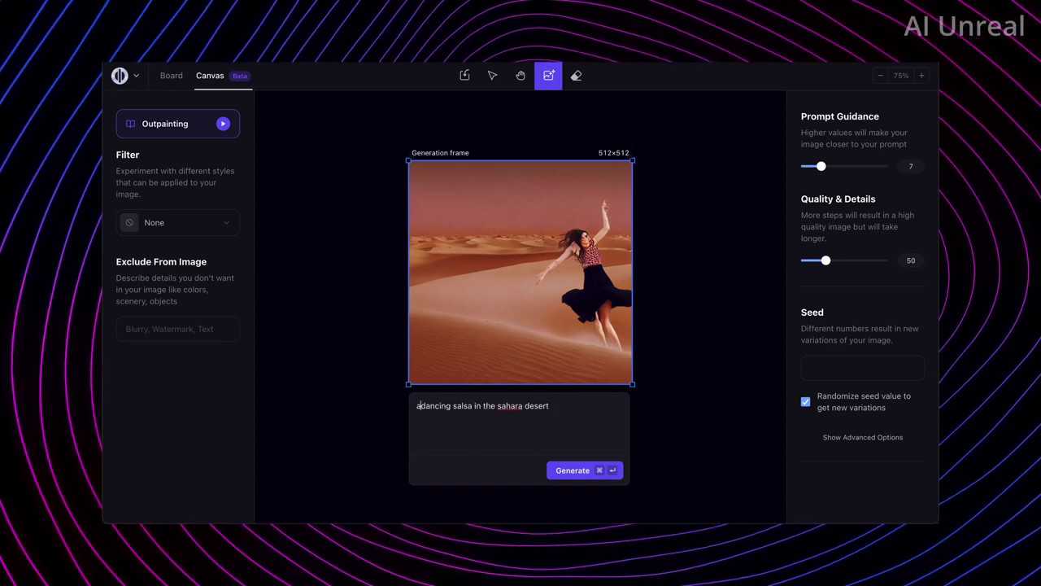
{"action": "left_click", "coordinate": [568, 471]}
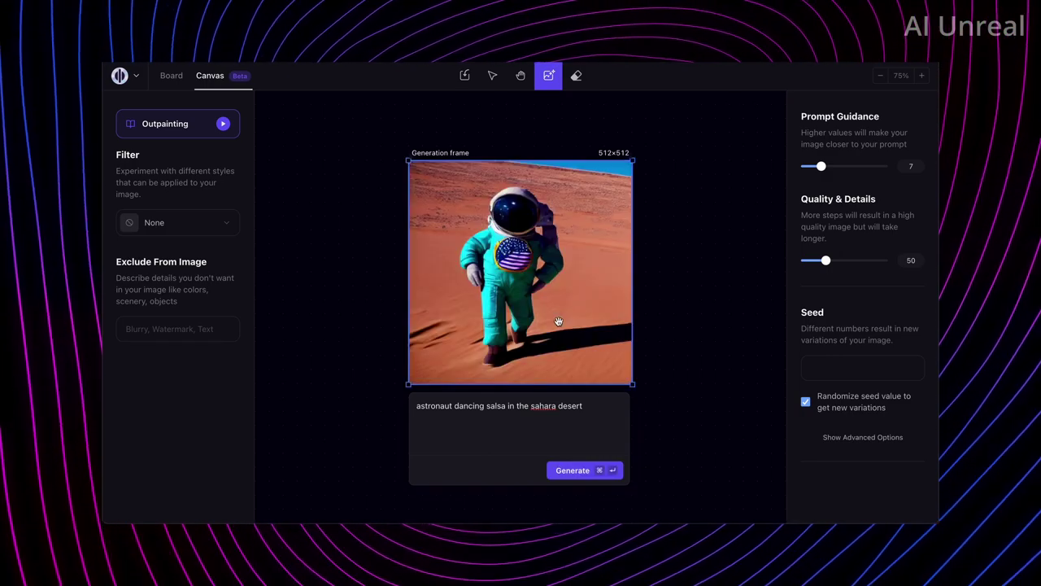
- Erase the image's top-right corner diagonally and nudge the astronaut image slightly
{"action": "left_click", "coordinate": [576, 75]}
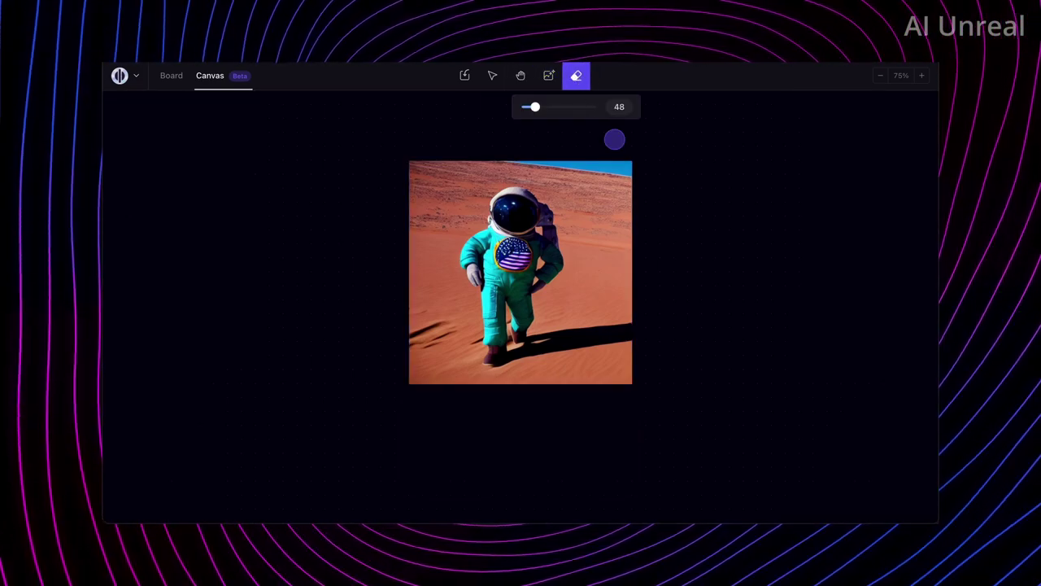
{"action": "mouse_move", "coordinate": [616, 137]}
{"action": "left_mouse_down"}
{"action": "mouse_move", "coordinate": [647, 221]}
{"action": "mouse_move", "coordinate": [592, 148]}
{"action": "mouse_move", "coordinate": [630, 187]}
{"action": "mouse_move", "coordinate": [625, 149]}
{"action": "left_mouse_up"}
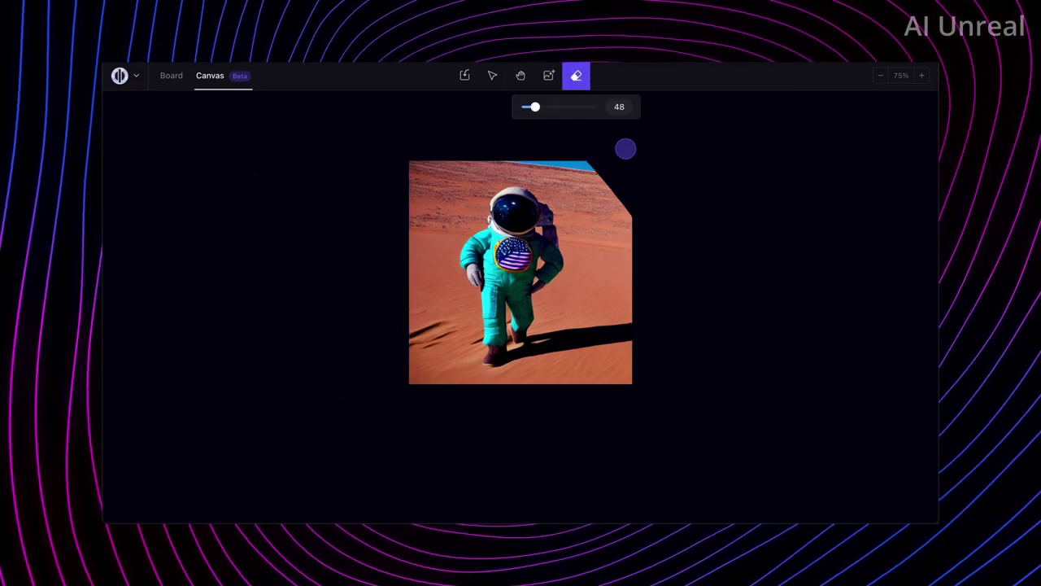
{"action": "left_click", "coordinate": [516, 82]}
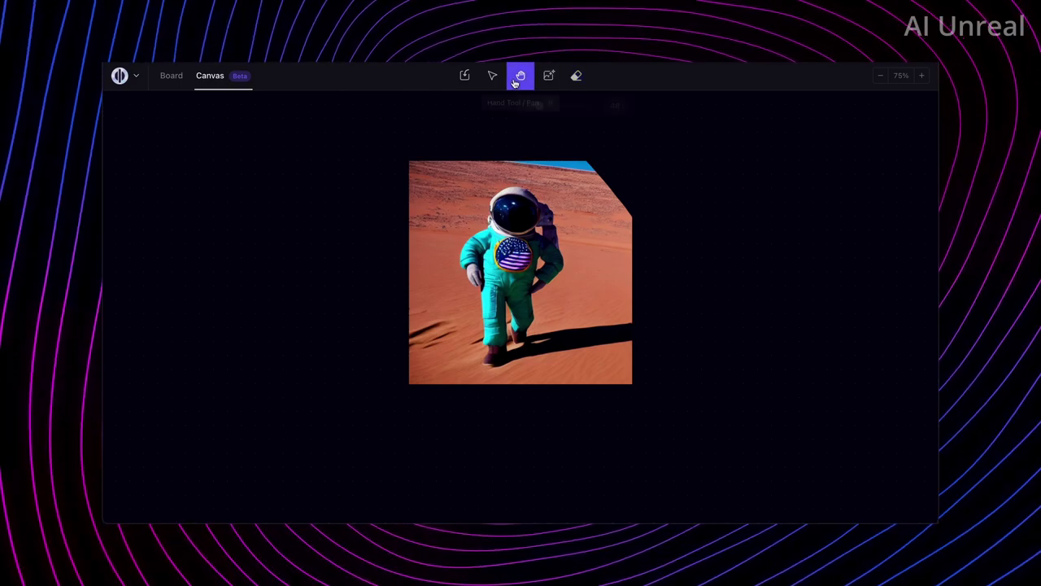
{"action": "mouse_move", "coordinate": [520, 219]}
{"action": "left_mouse_down"}
{"action": "mouse_move", "coordinate": [525, 191]}
{"action": "mouse_move", "coordinate": [517, 222]}
{"action": "left_mouse_up"}
{"action": "left_click", "coordinate": [492, 80]}
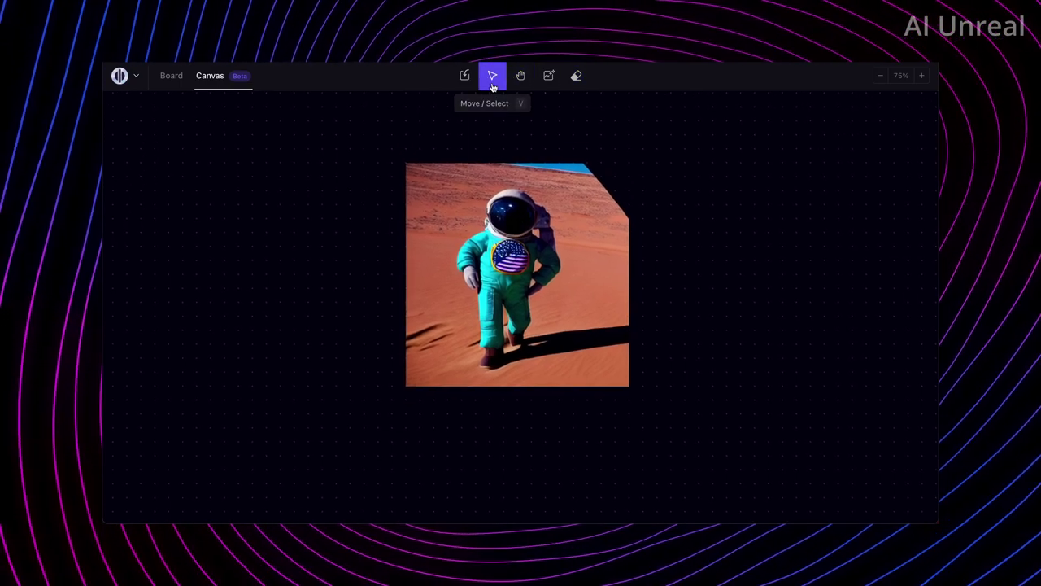
{"action": "left_click_drag", "start_coordinate": [523, 311], "coordinate": [516, 333]}
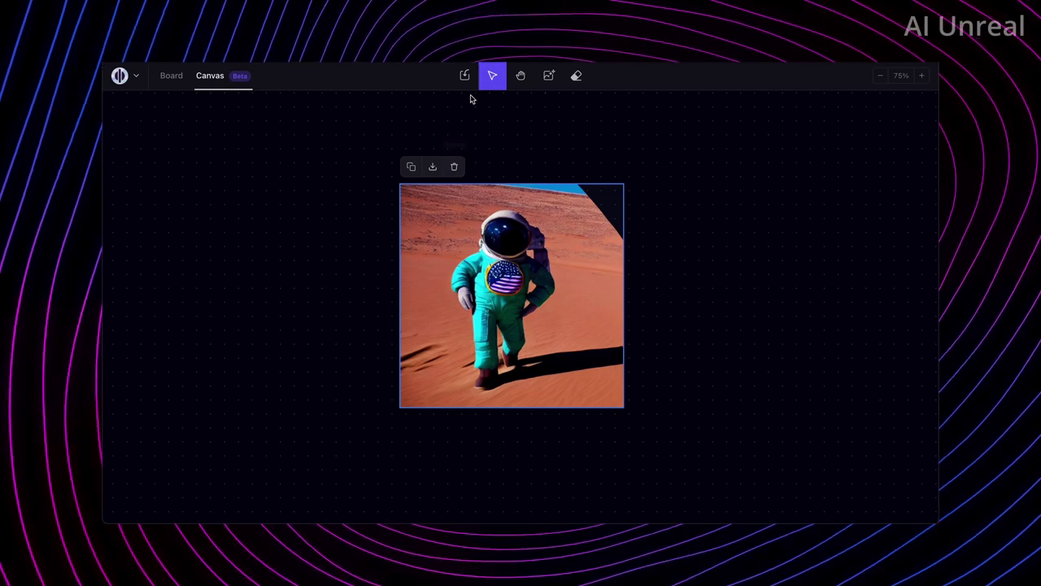
{"action": "left_click_drag", "start_coordinate": [472, 268], "coordinate": [477, 270]}
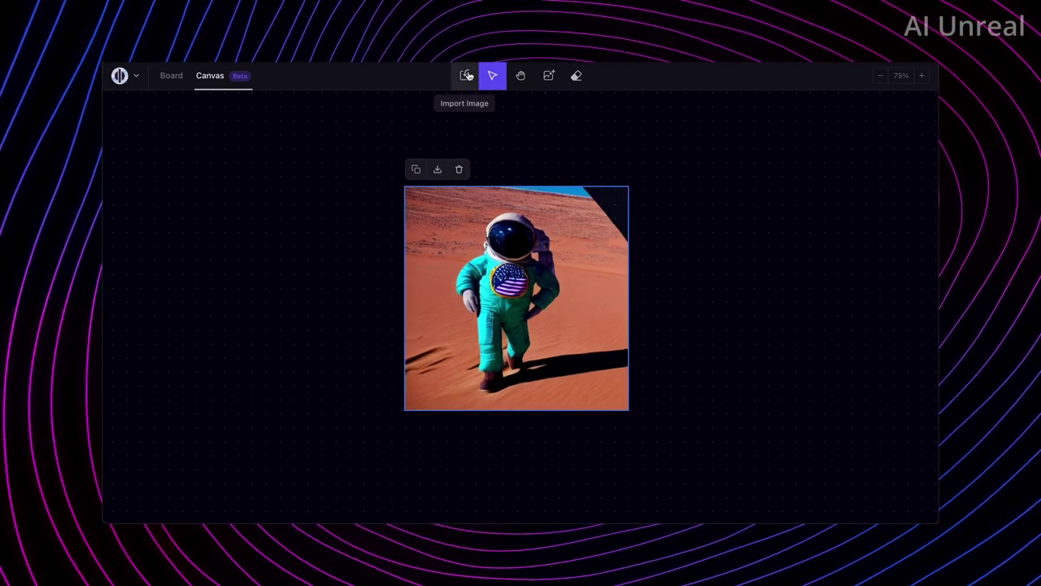
- Cycle through the Hand, Eraser and Select tools and check the image import options
{"action": "left_click", "coordinate": [521, 74]}
{"action": "left_click", "coordinate": [575, 75]}
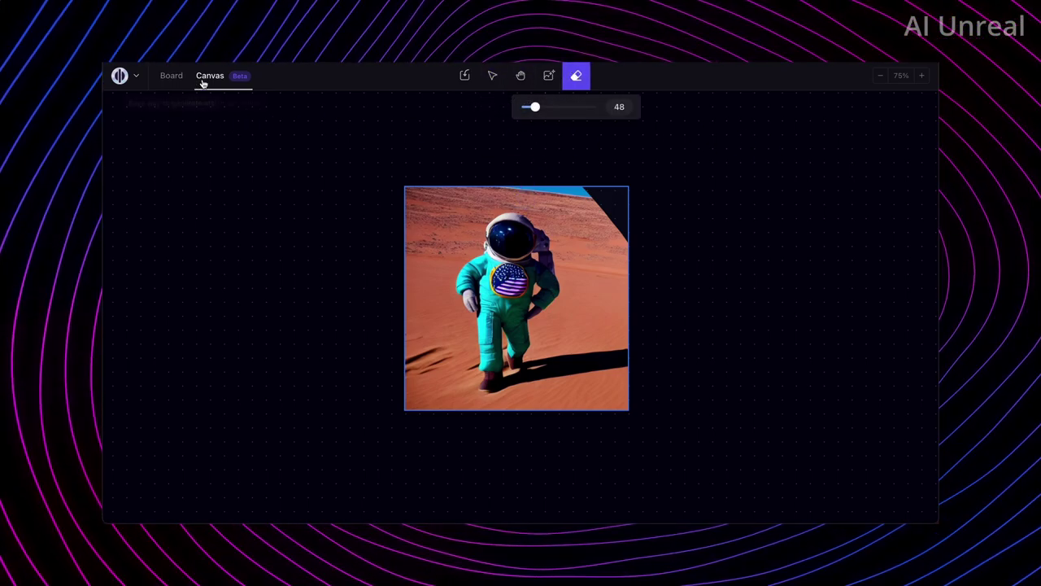
{"action": "left_click", "coordinate": [492, 75]}
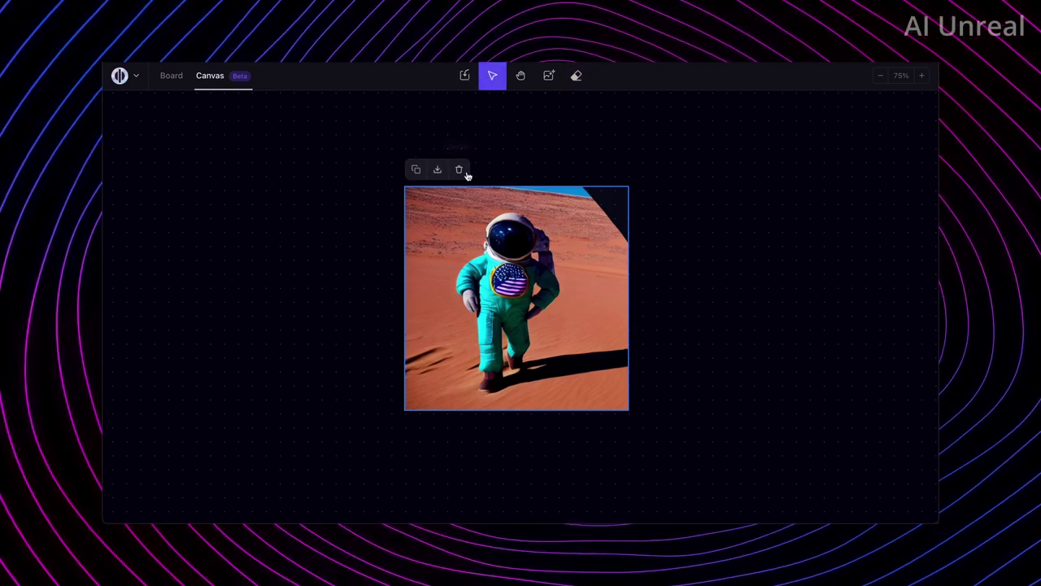
{"action": "left_click", "coordinate": [466, 76]}
{"action": "left_click", "coordinate": [421, 99]}
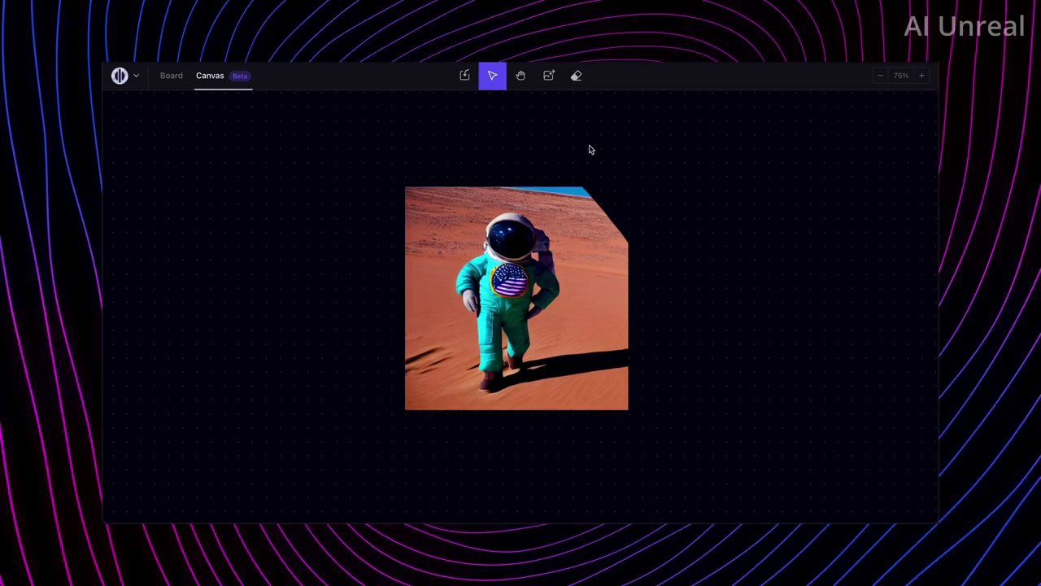
{"action": "scroll", "coordinate": [591, 150], "scroll_direction": "down", "scroll_amount": 5}
{"action": "scroll", "coordinate": [592, 149], "scroll_direction": "up", "scroll_amount": 6}
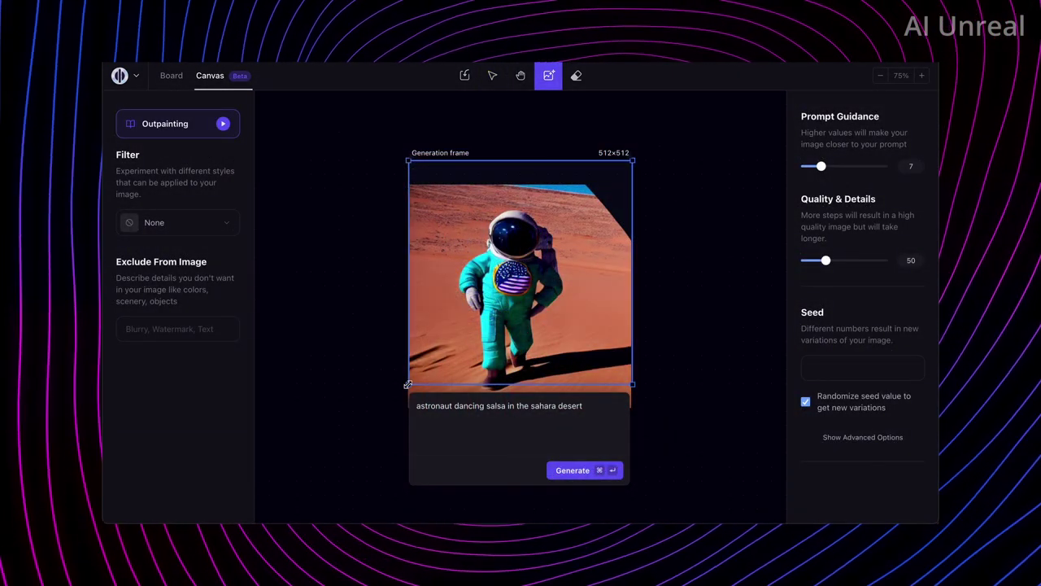
- Shrink the generation frame to 256×256 and place it over the astronaut's helmet
{"action": "left_click_drag", "start_coordinate": [412, 380], "coordinate": [476, 237]}
{"action": "left_click", "coordinate": [634, 157]}
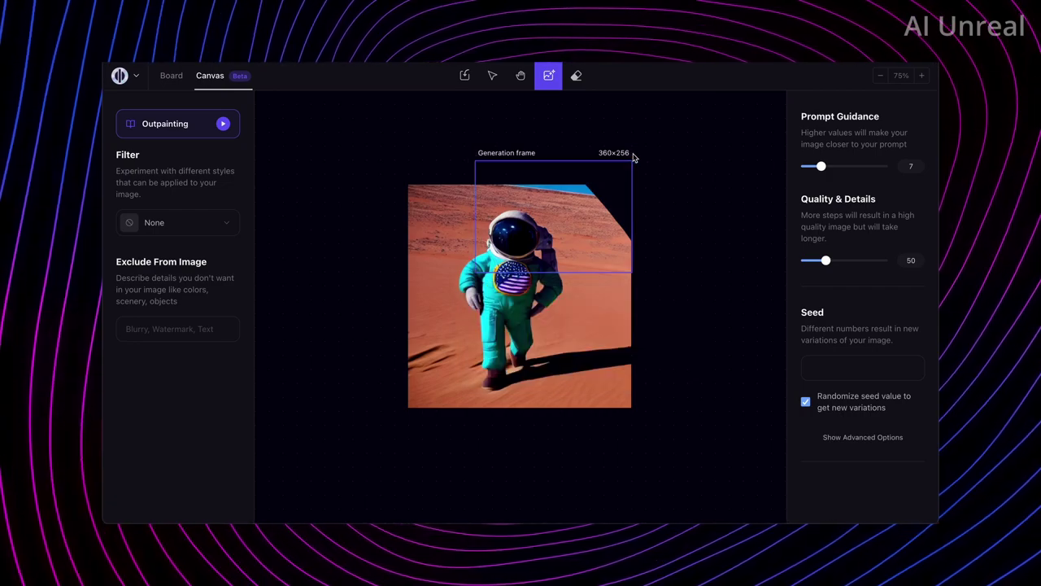
{"action": "left_click", "coordinate": [629, 168]}
{"action": "left_click_drag", "start_coordinate": [631, 165], "coordinate": [588, 162]}
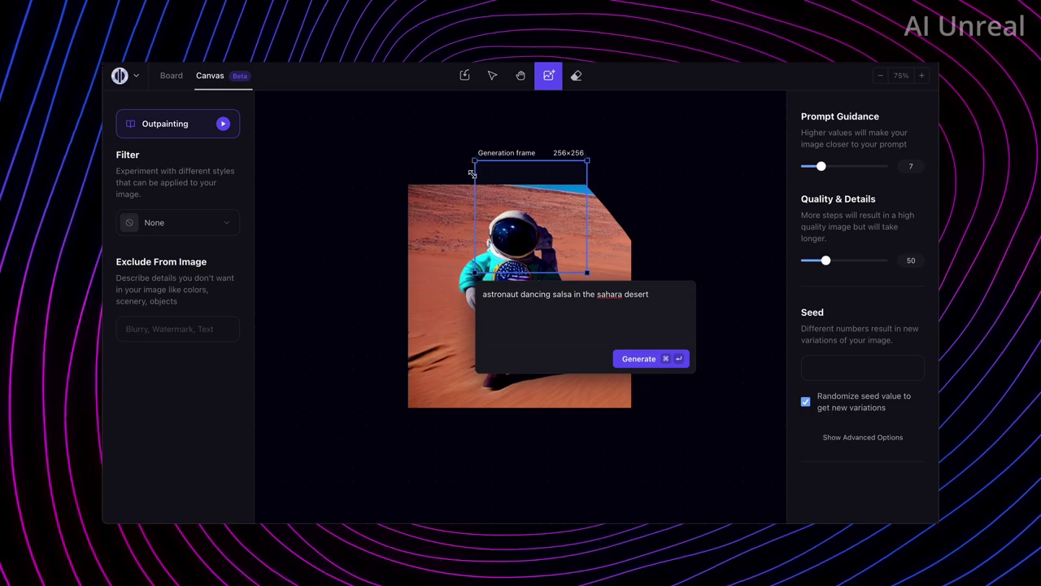
{"action": "left_click_drag", "start_coordinate": [547, 209], "coordinate": [533, 239]}
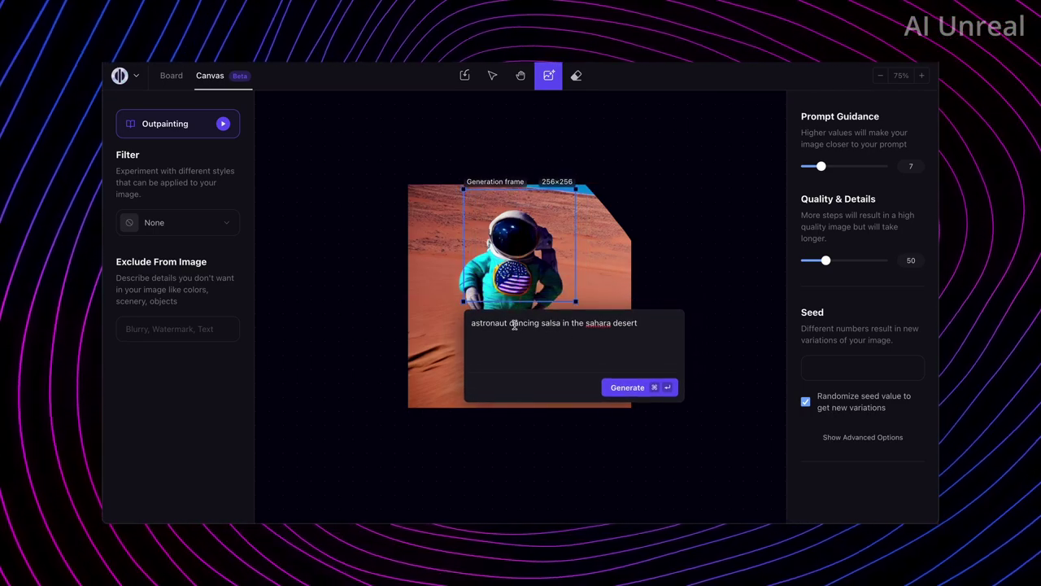
- Replace the prompt with 'dragon face' and generate it over the helmet
{"action": "left_click_drag", "start_coordinate": [641, 324], "coordinate": [465, 325]}
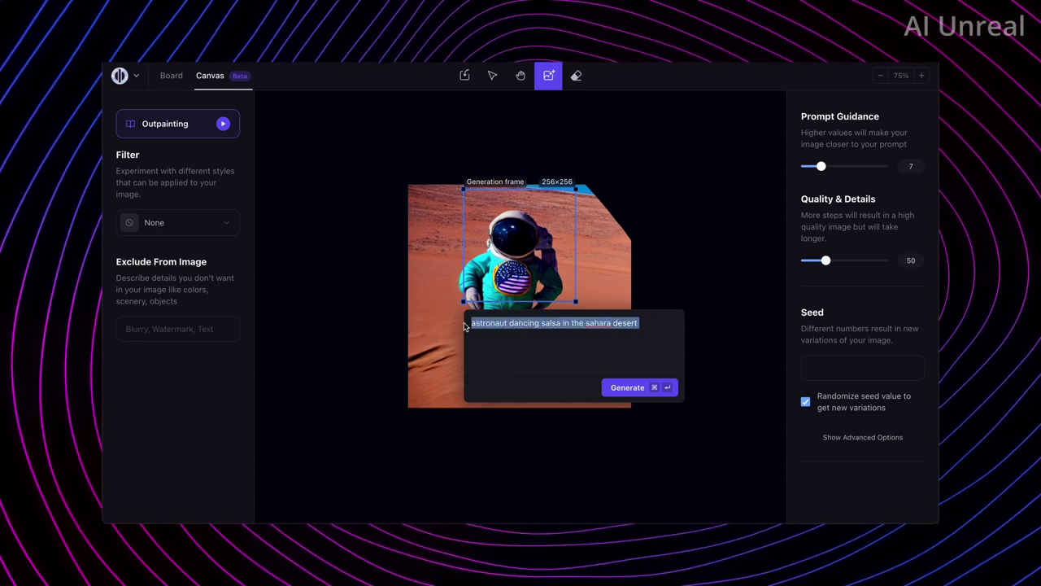
{"action": "type", "text": "dragon face"}
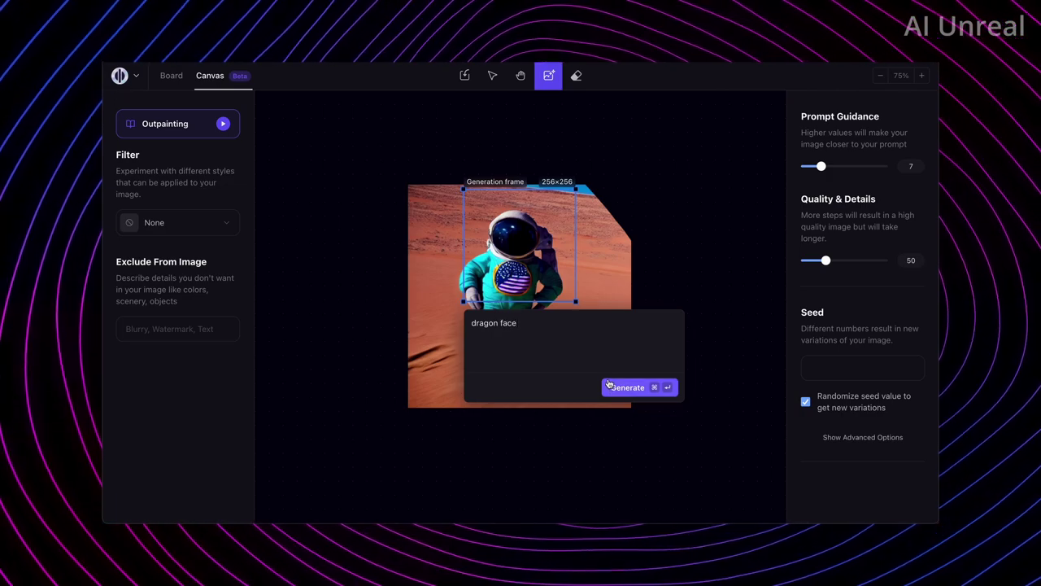
{"action": "left_click", "coordinate": [615, 389]}
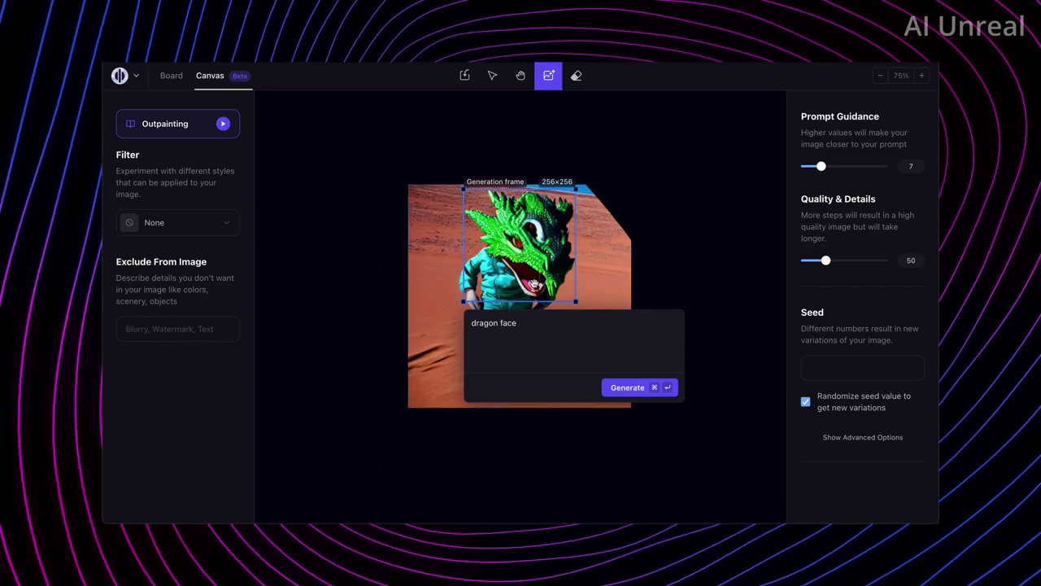
{"action": "left_click", "coordinate": [691, 270]}
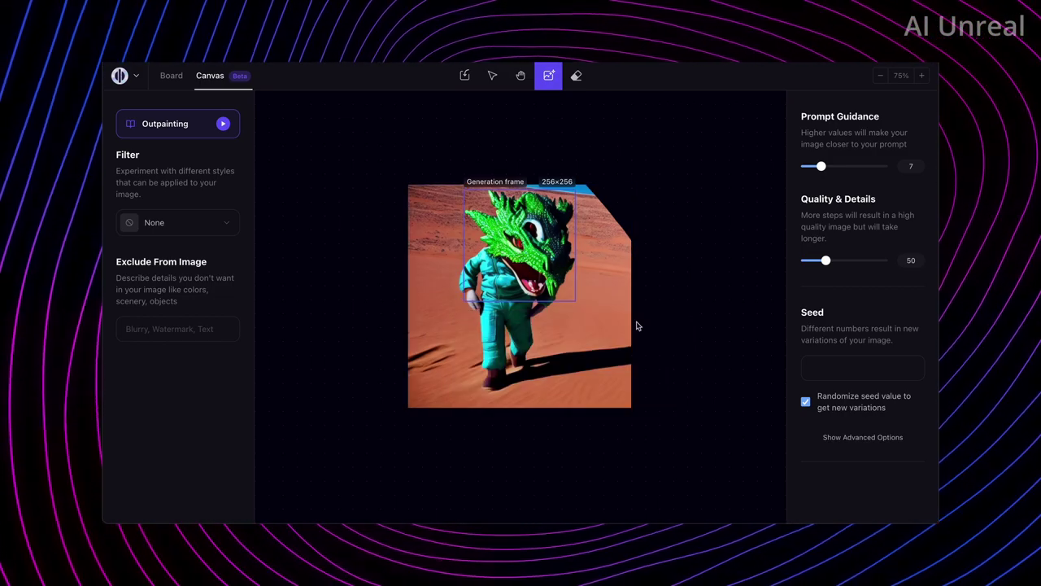
- Start generating 'giant white moon boot shoes' over the legs, then cancel it
{"action": "left_click_drag", "start_coordinate": [532, 229], "coordinate": [522, 359]}
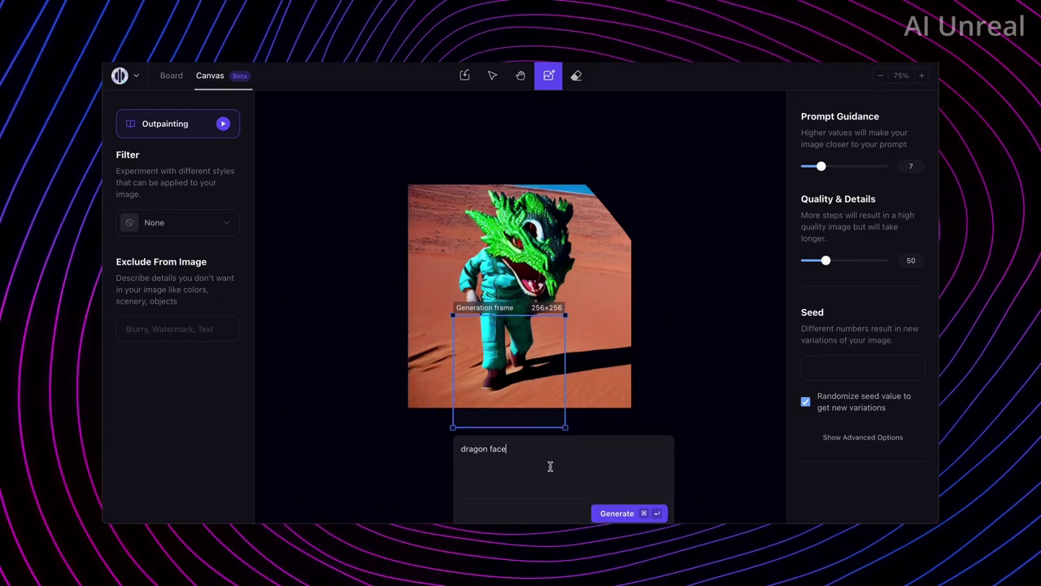
{"action": "triple_click", "coordinate": [550, 466]}
{"action": "type", "text": "giant wh"}
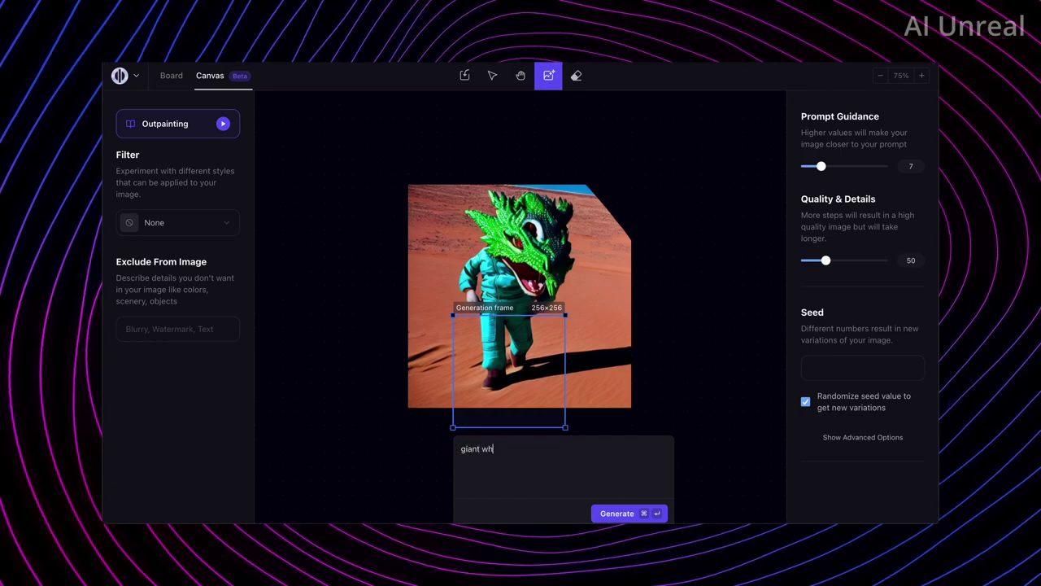
{"action": "type", "text": "ite moon boot"}
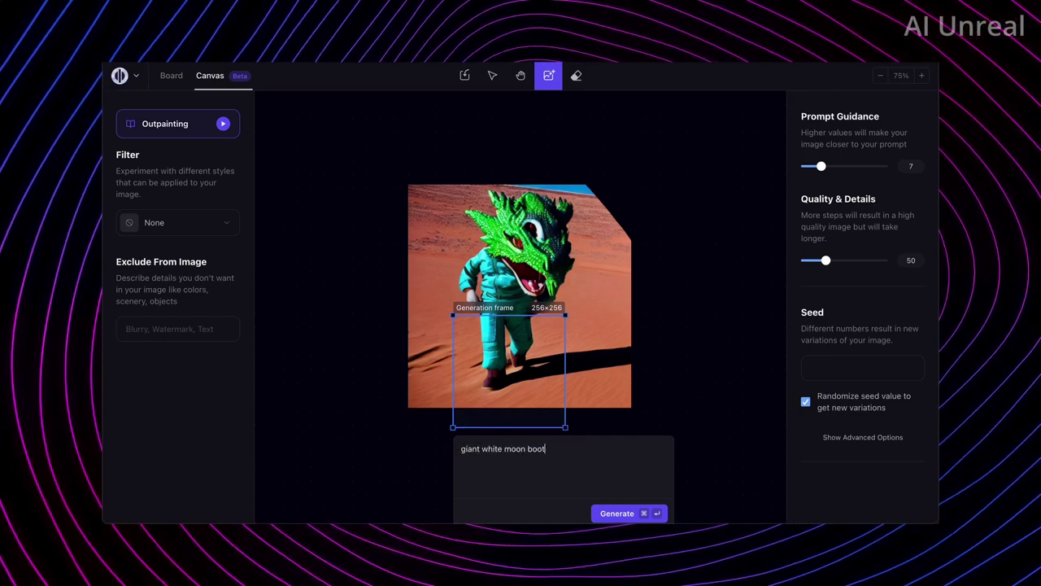
{"action": "type", "text": " shoes"}
{"action": "key", "text": "super+Return"}
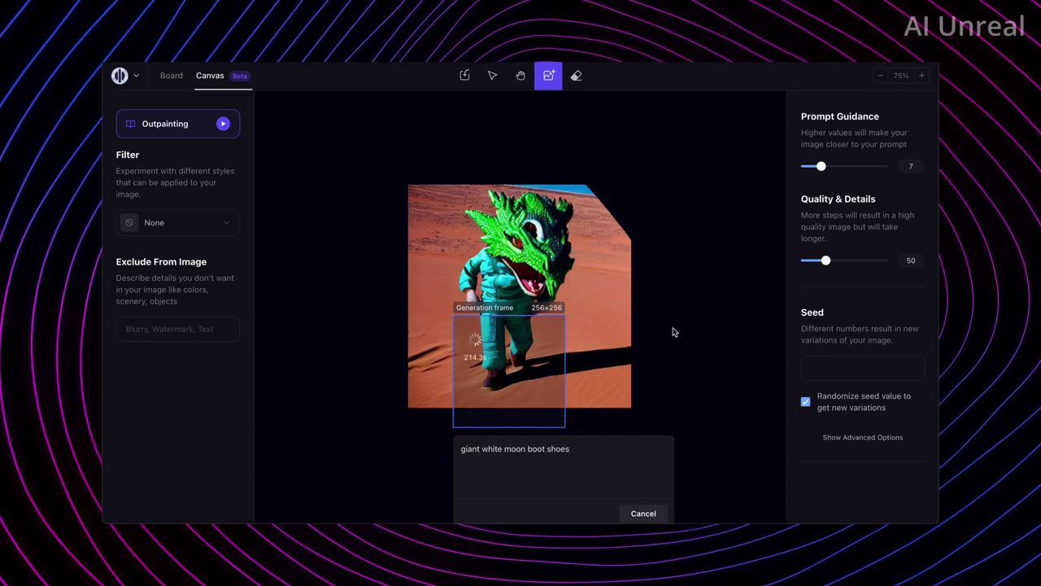
{"action": "left_click", "coordinate": [643, 513]}
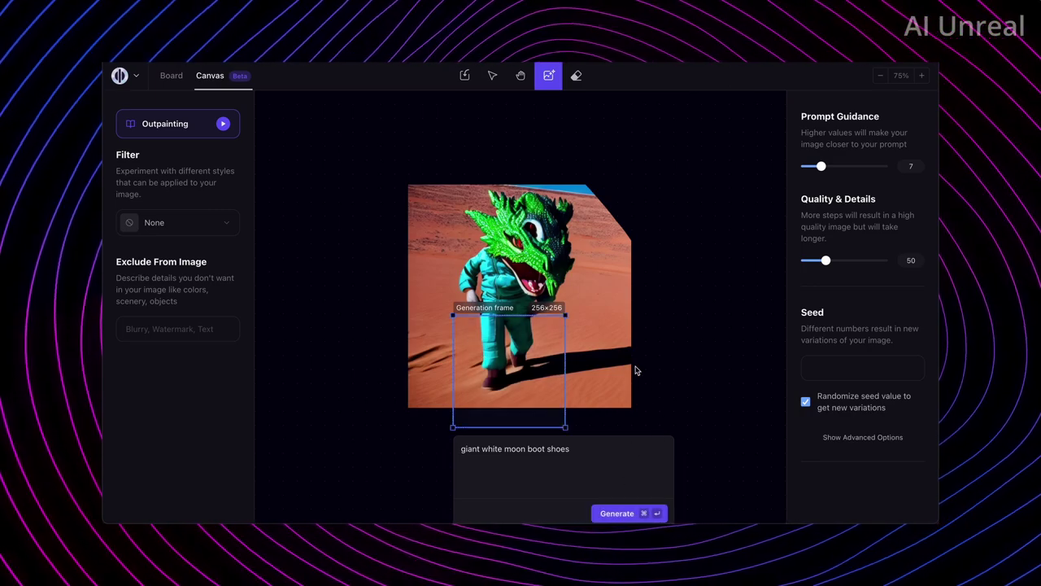
- Reposition the frame over the legs and return to the Board workspace
{"action": "left_click_drag", "start_coordinate": [532, 371], "coordinate": [559, 315]}
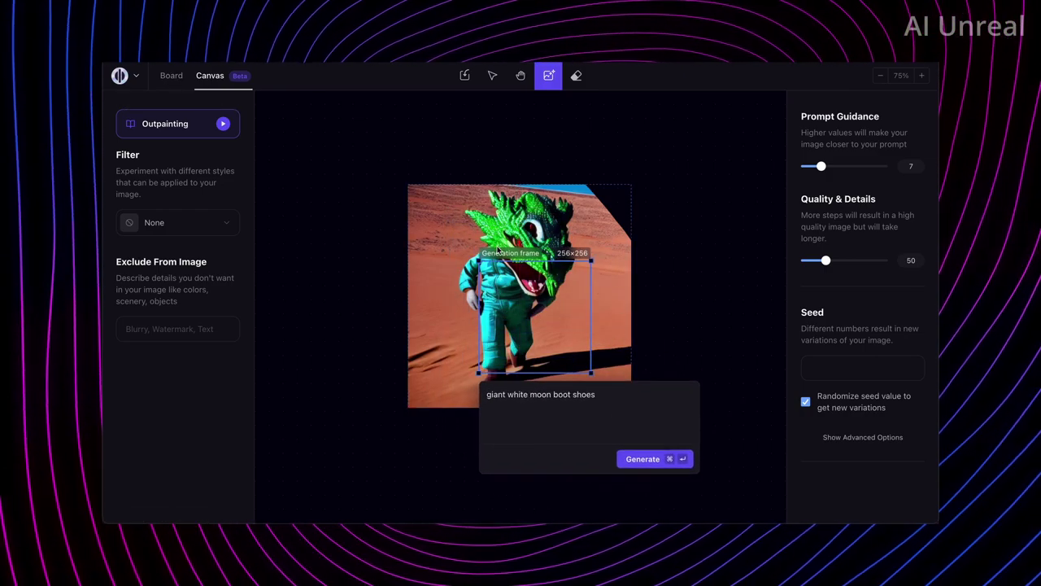
{"action": "left_click", "coordinate": [171, 77]}
{"action": "left_click", "coordinate": [237, 273]}
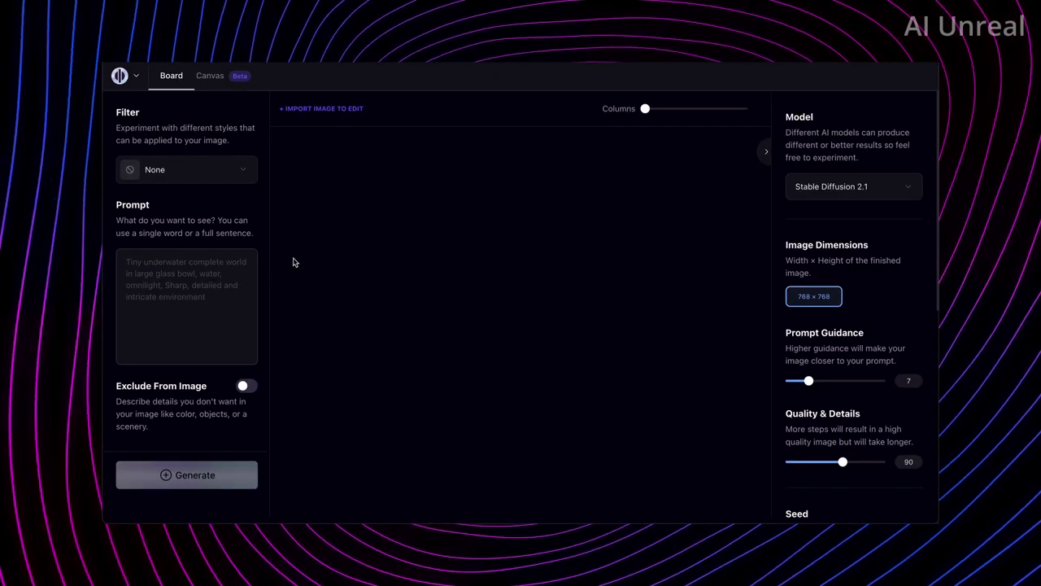